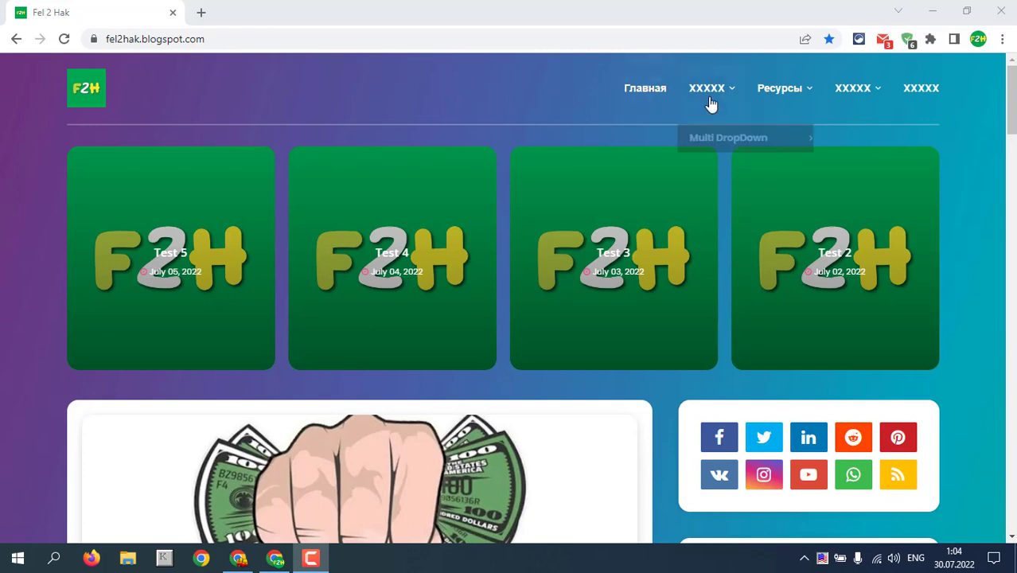
Open the Свой Сайт page under Ресурсы and examine its contact form fields and comment box
mouse_move(781, 91)
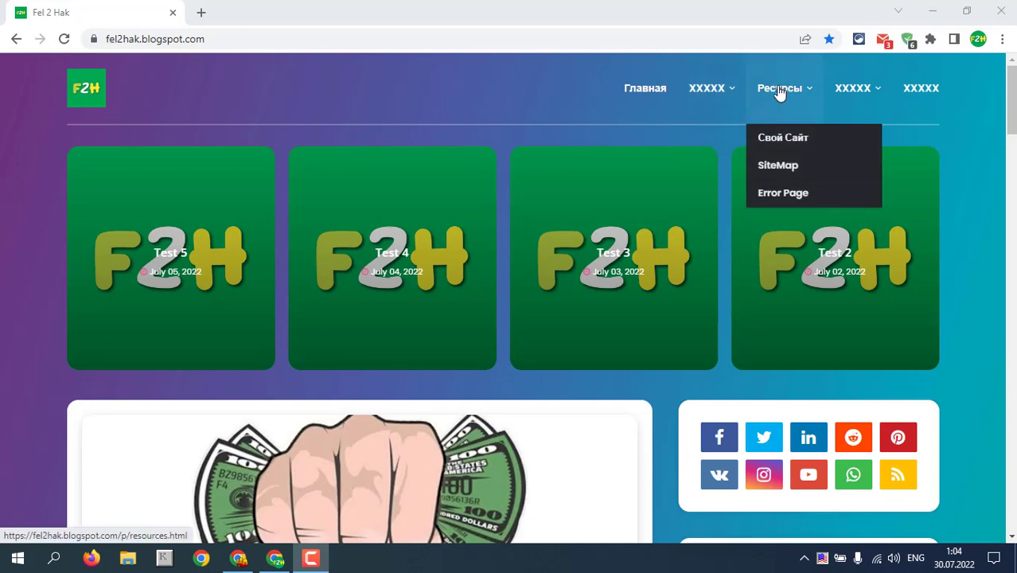
click(782, 141)
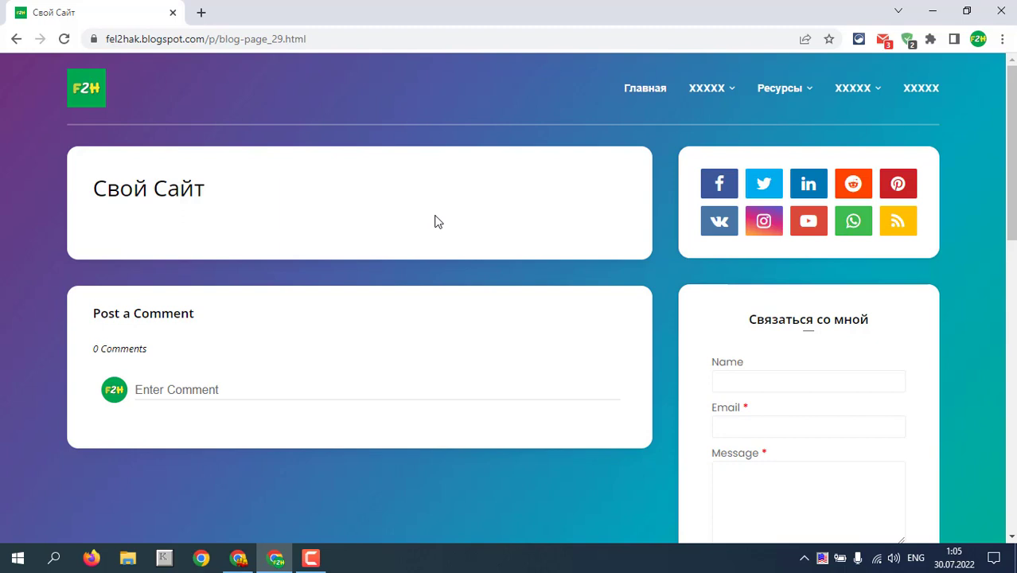
scroll(434, 222, down, 1)
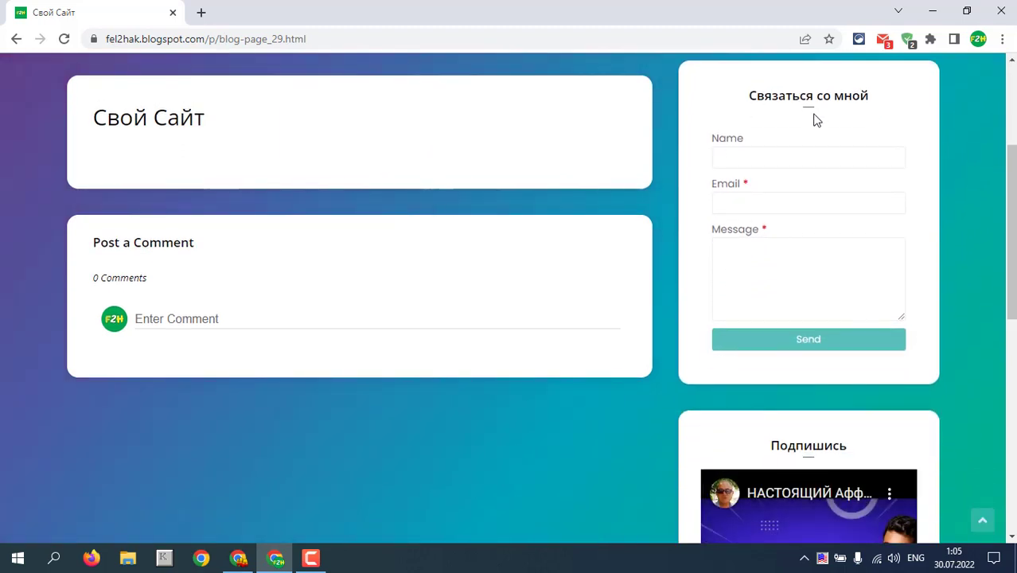
click(725, 159)
click(738, 203)
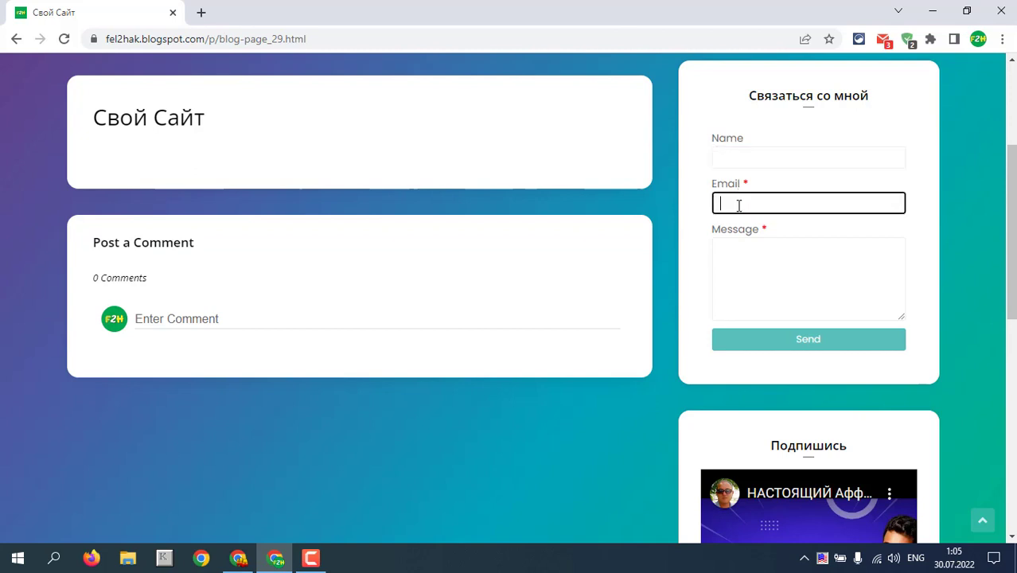
click(730, 260)
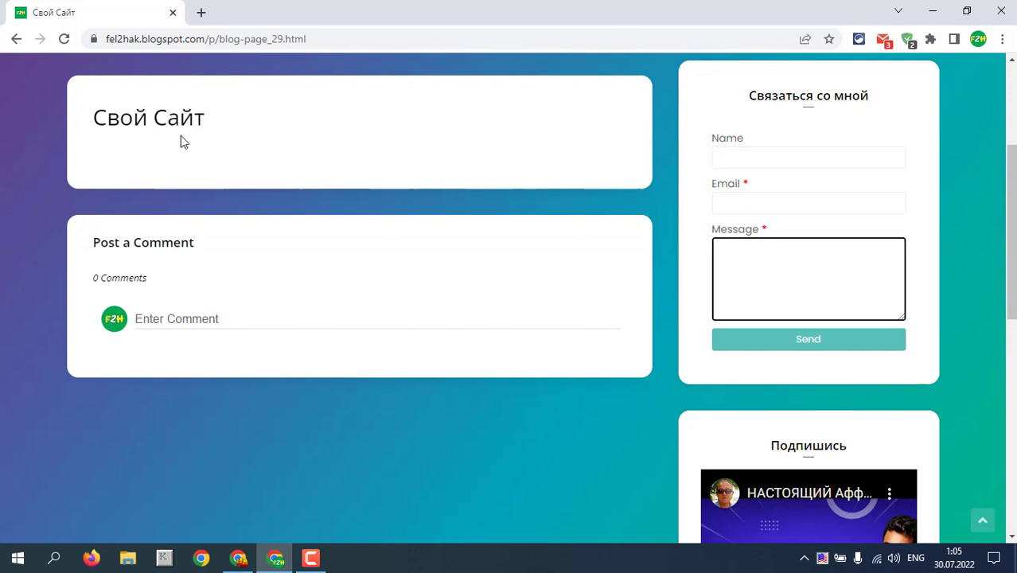
scroll(350, 175, up, 1)
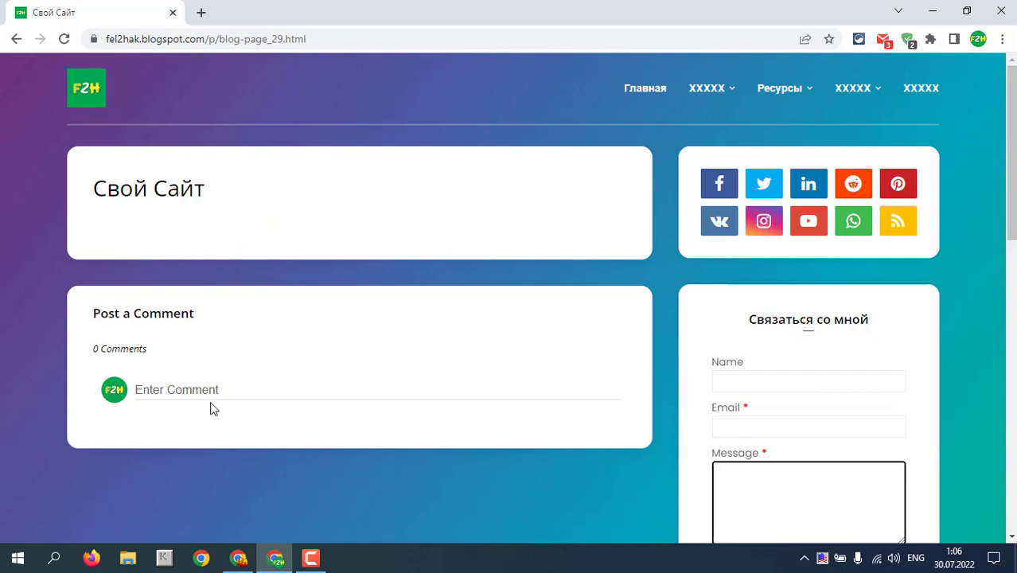
click(186, 388)
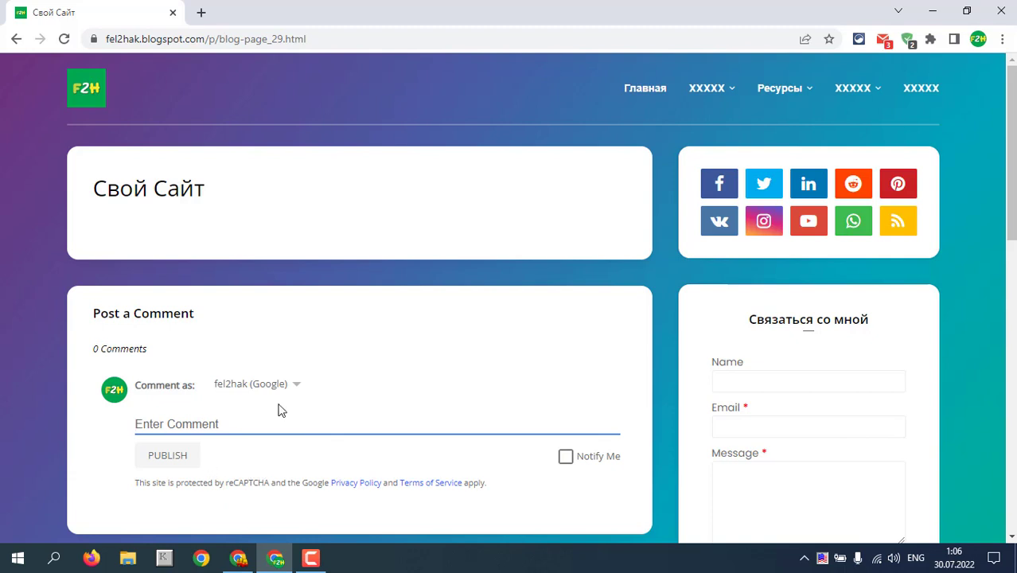
click(313, 270)
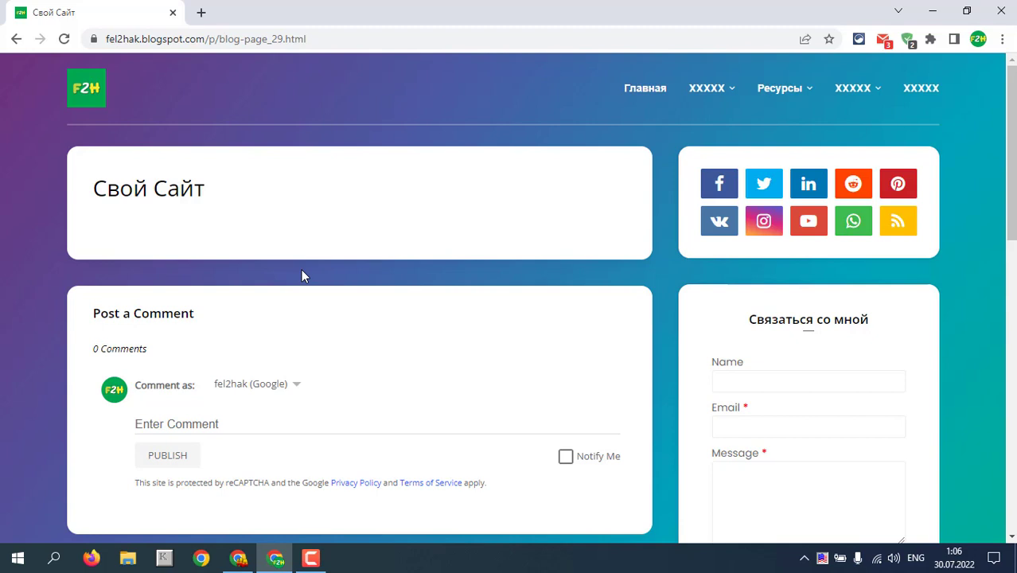
Close the blog's browser window and look through the Alva template's demo home page
mouse_move(242, 563)
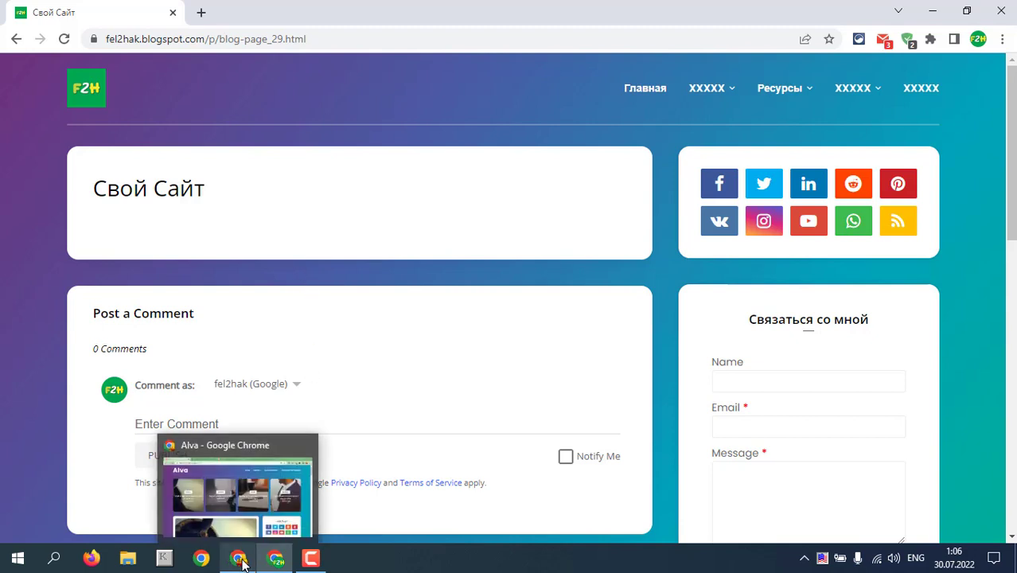
click(1004, 16)
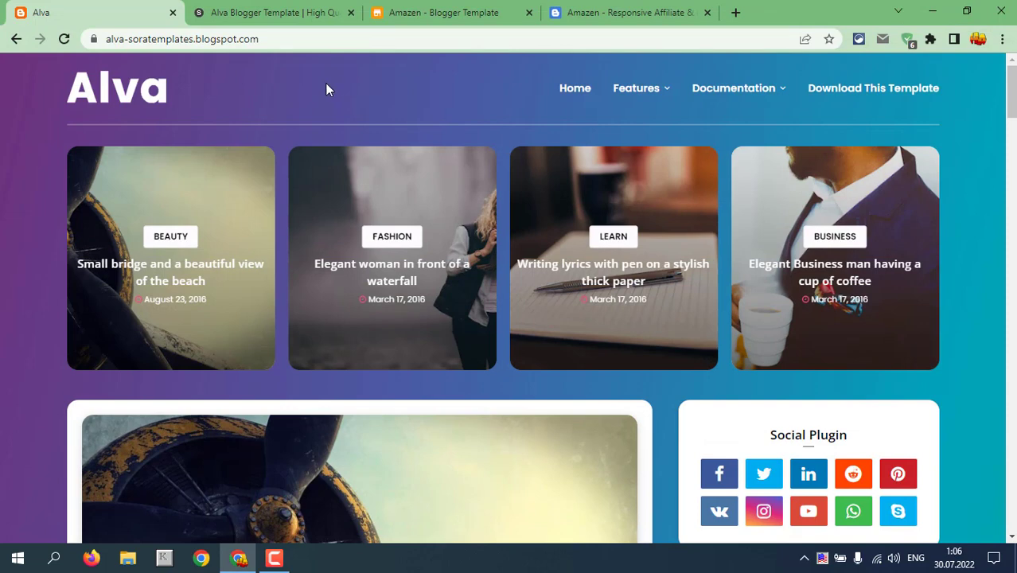
scroll(31, 205, down, 3)
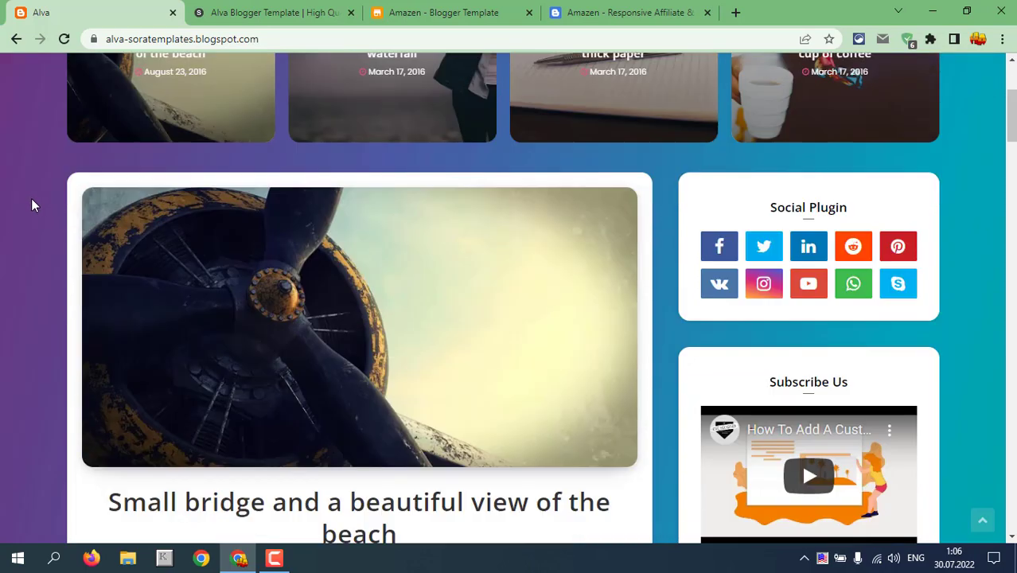
drag(1011, 127, 1010, 93)
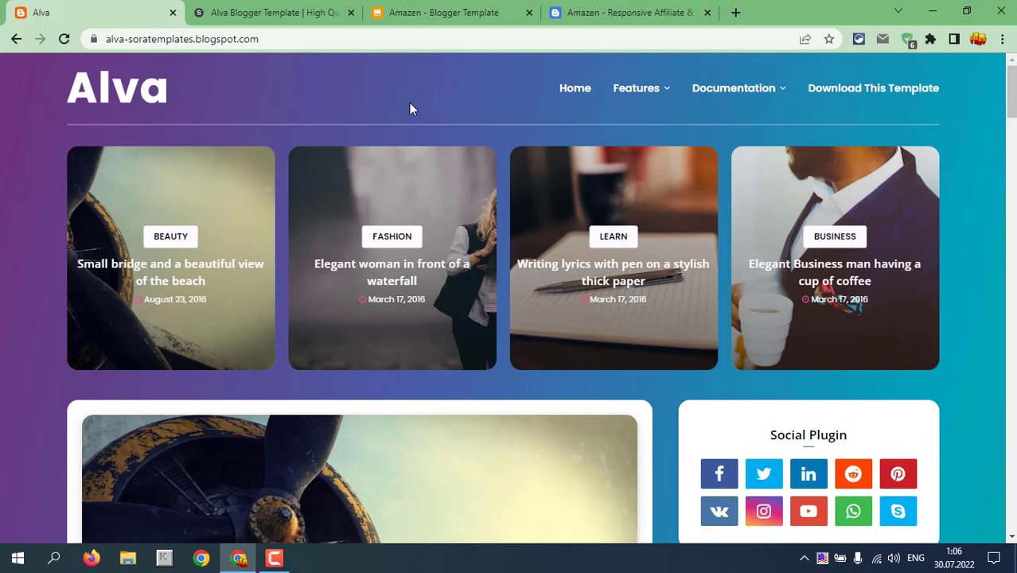
scroll(390, 120, down, 1)
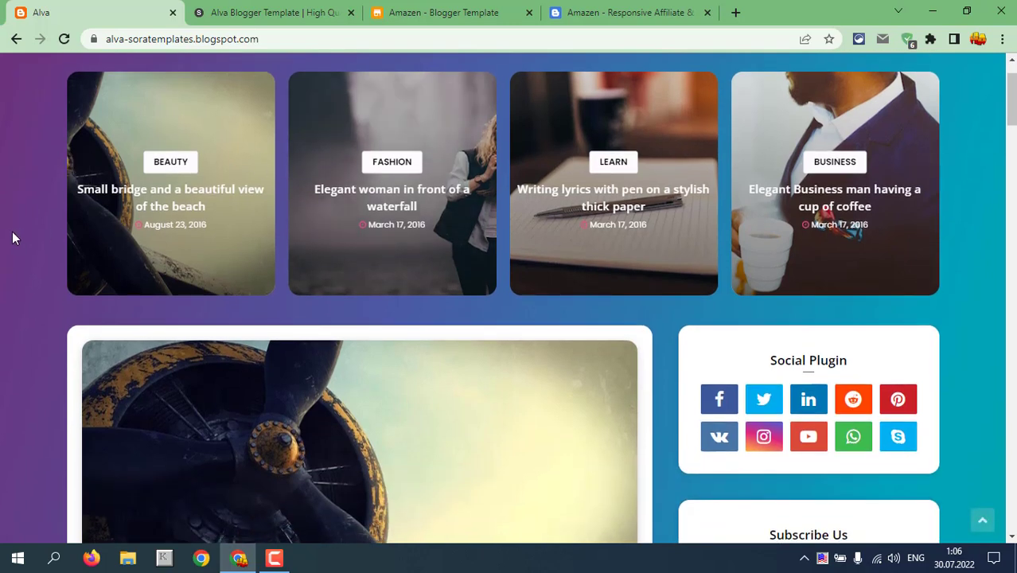
scroll(12, 237, up, 1)
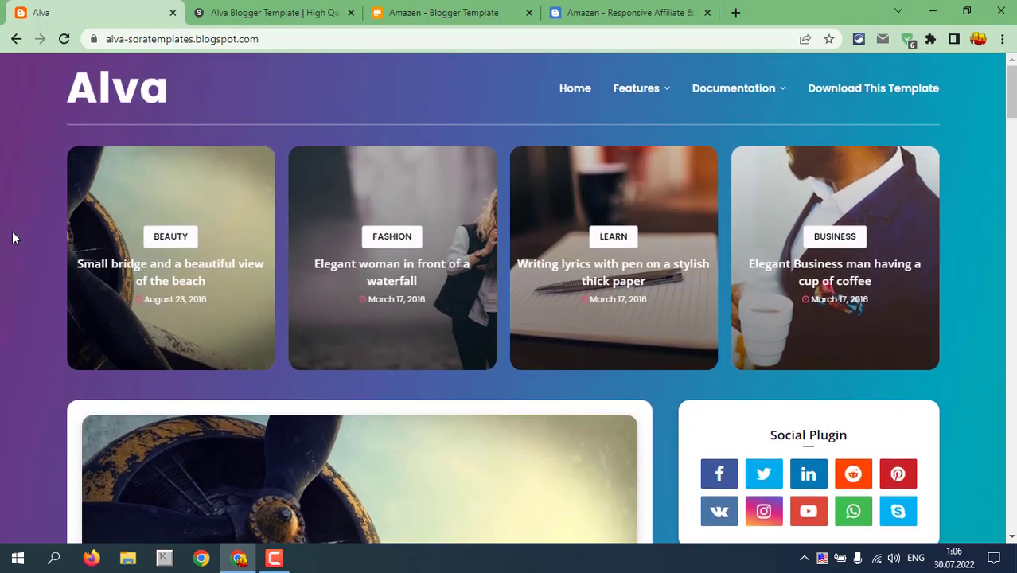
scroll(12, 231, down, 1)
scroll(12, 232, down, 2)
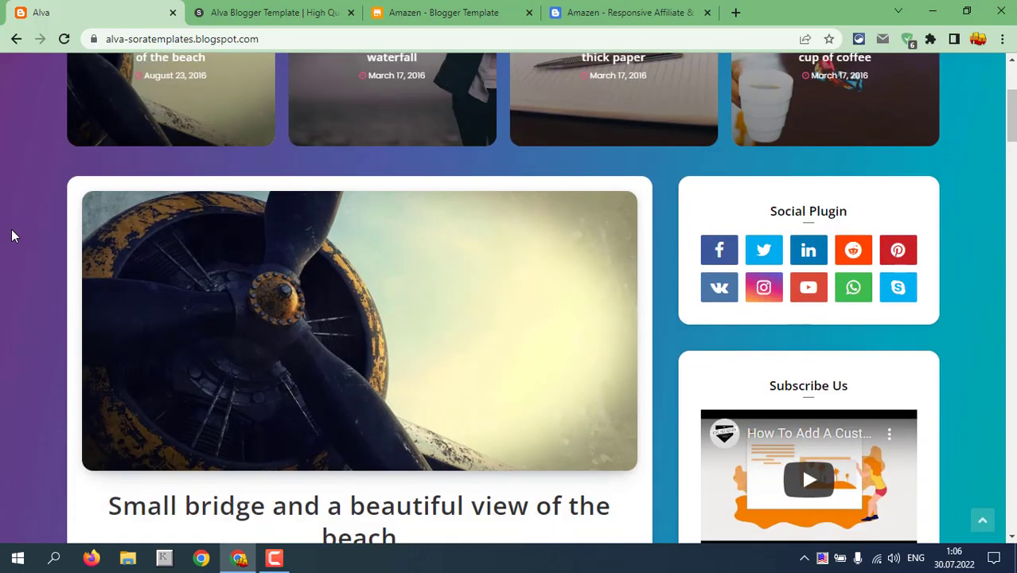
scroll(11, 229, down, 4)
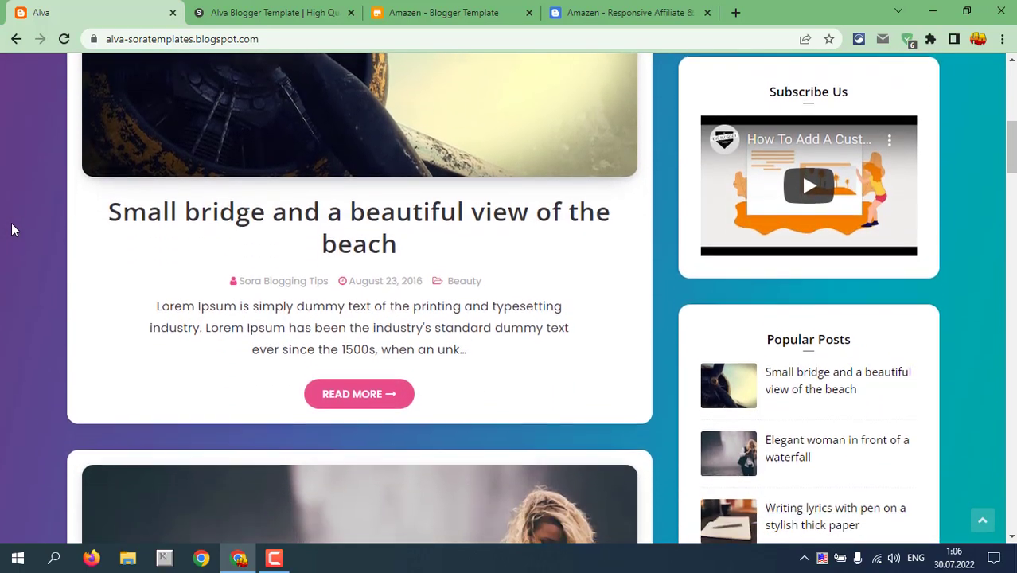
scroll(12, 229, down, 2)
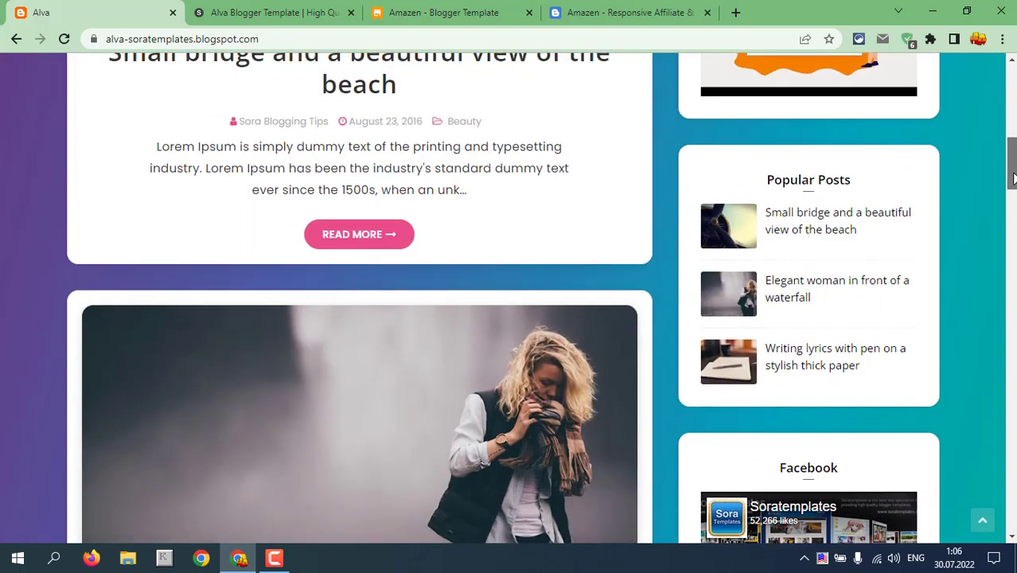
drag(1013, 179, 1013, 104)
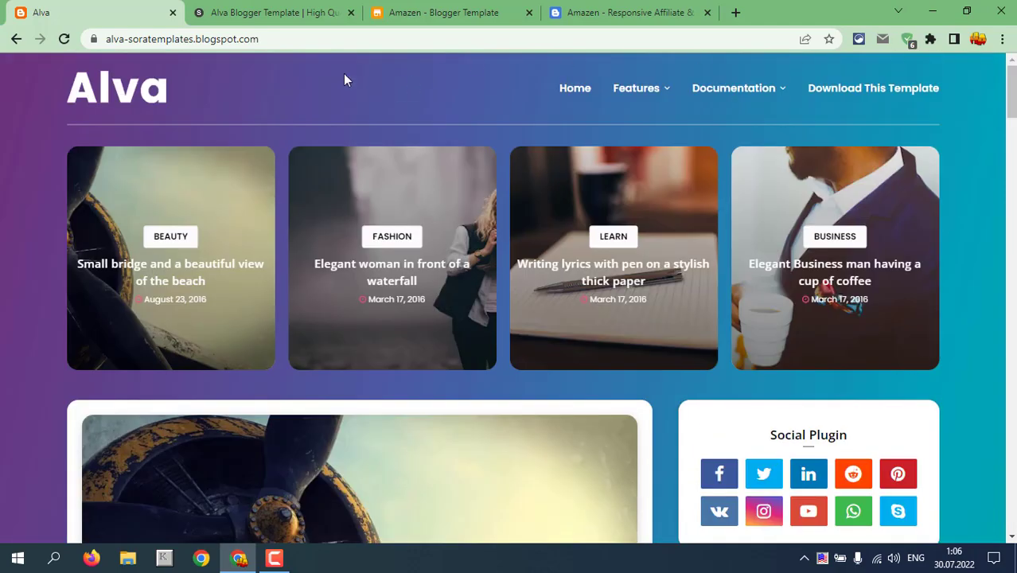
Switch to the Amazen template demo and browse its home page through the Real Estate and Luxury Cars listings
click(290, 12)
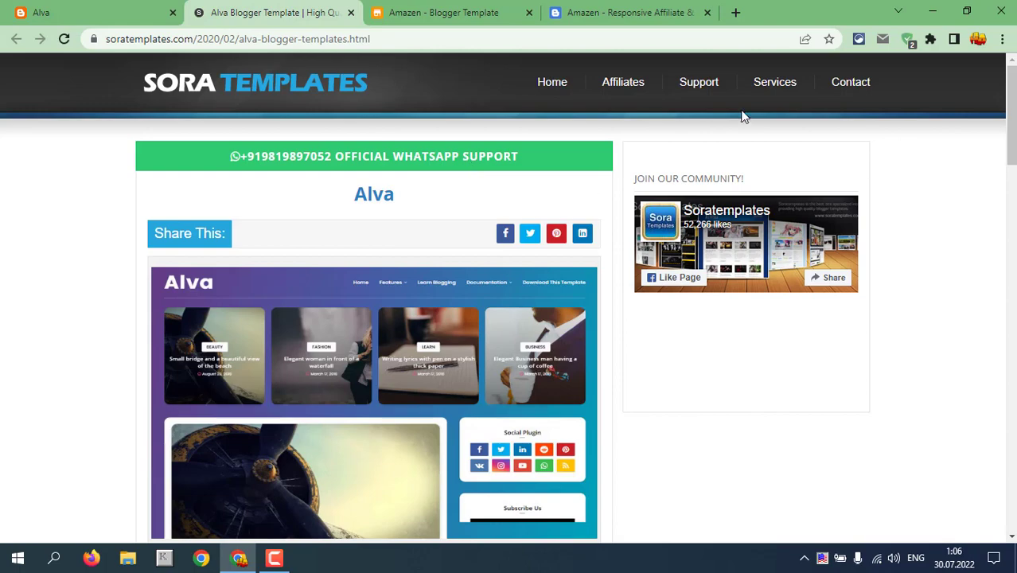
click(467, 12)
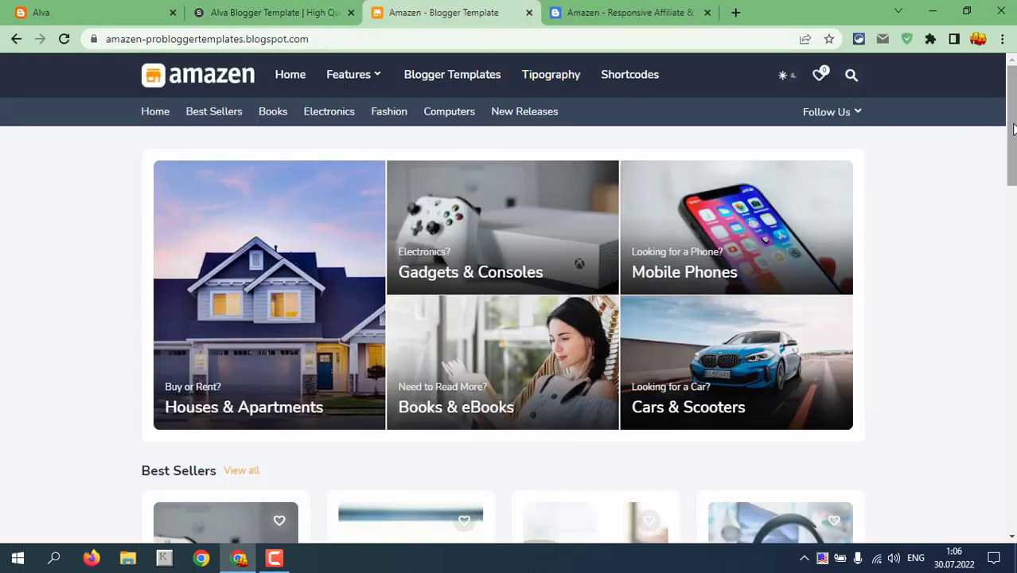
drag(1015, 129, 1014, 428)
scroll(615, 315, up, 4)
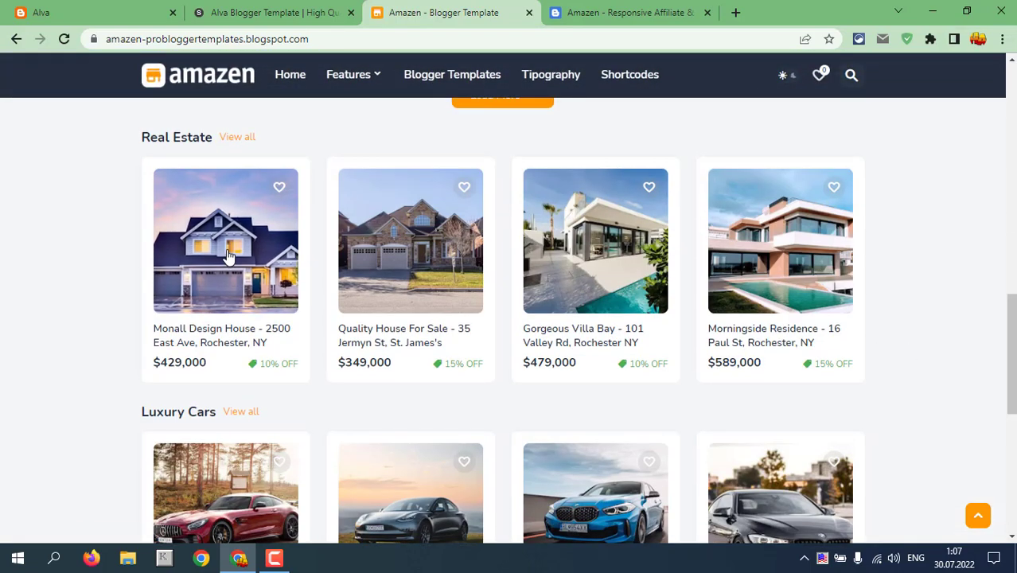
scroll(474, 258, down, 5)
Open the 2021 Tesla Model 3 listing in the Amazen demo and look through its product page
click(393, 171)
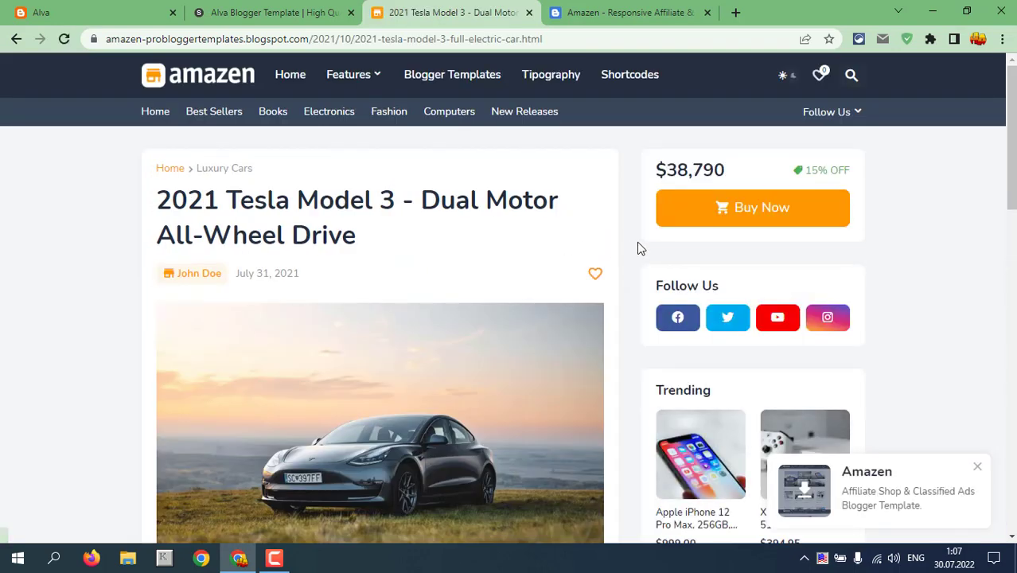
scroll(635, 241, down, 1)
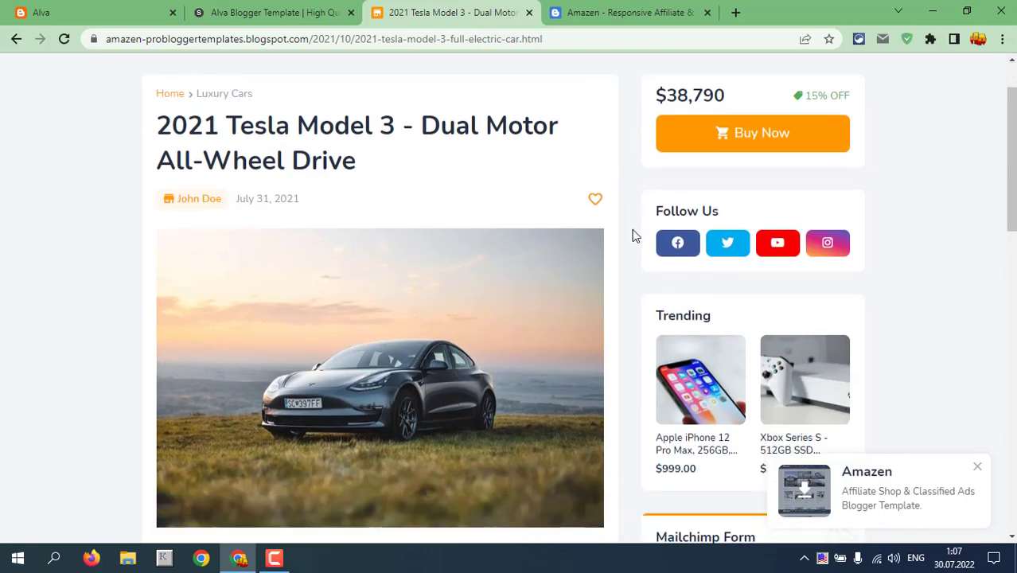
scroll(634, 235, down, 3)
scroll(634, 231, down, 7)
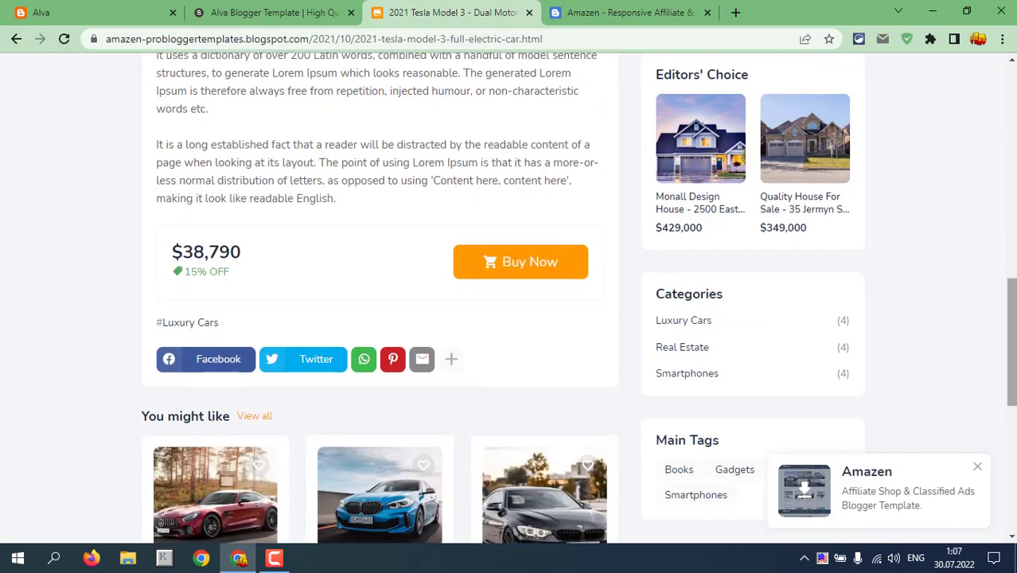
drag(1011, 342, 1011, 127)
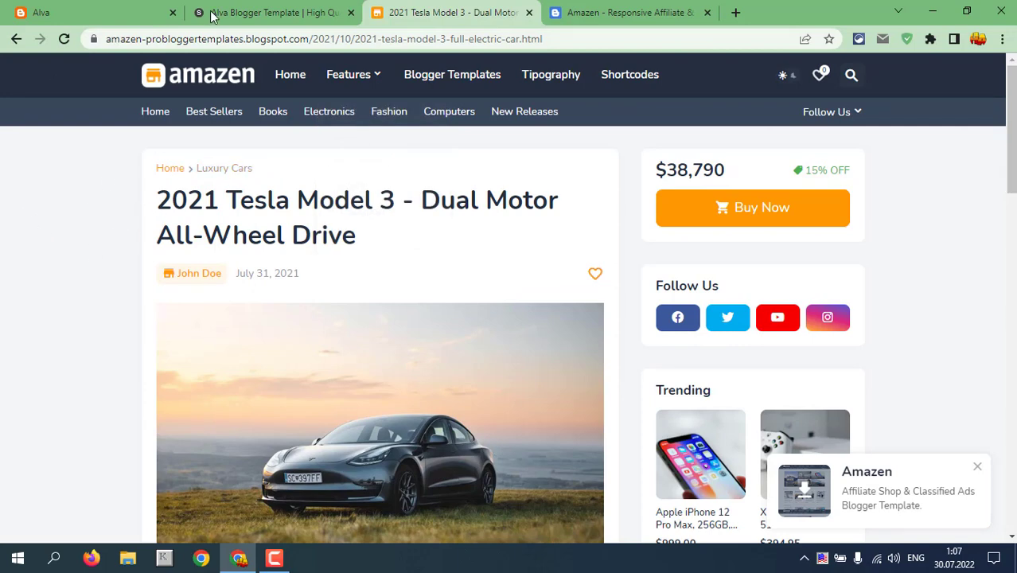
Return to the Alva template page on Sora Templates and compare its Free, Premium and Extended versions
click(276, 12)
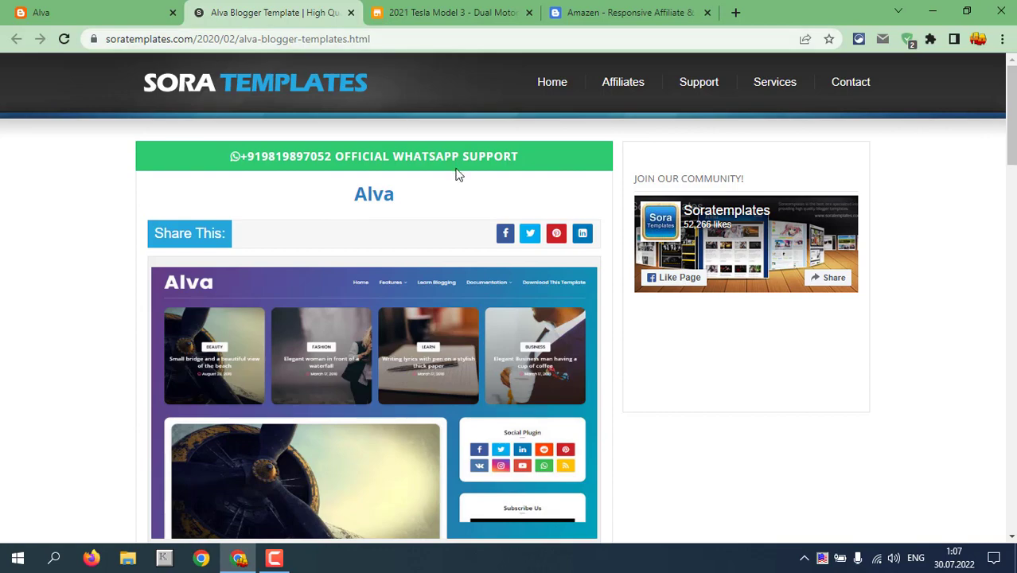
scroll(449, 167, down, 3)
scroll(441, 164, down, 1)
scroll(440, 163, down, 2)
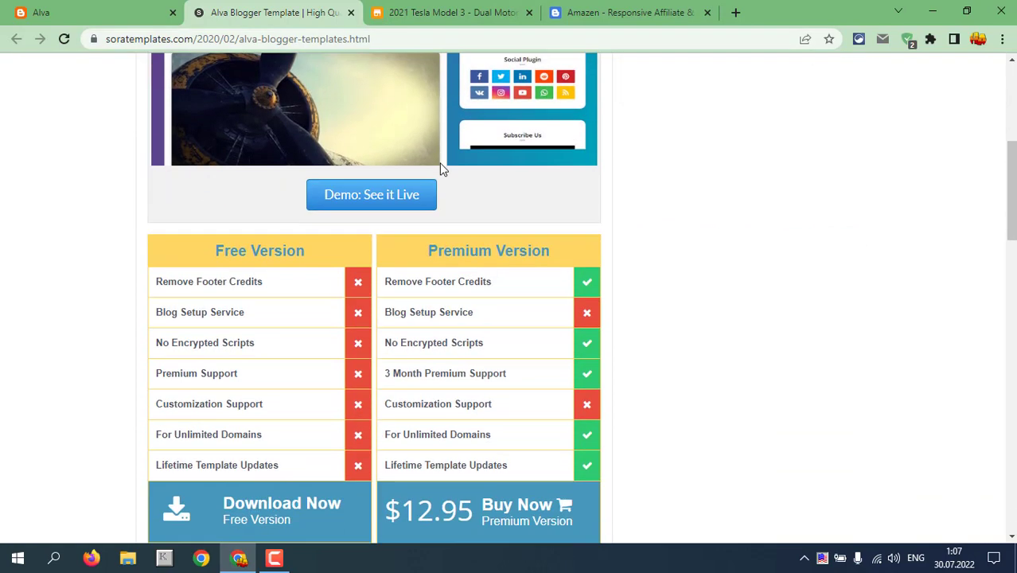
scroll(434, 164, down, 1)
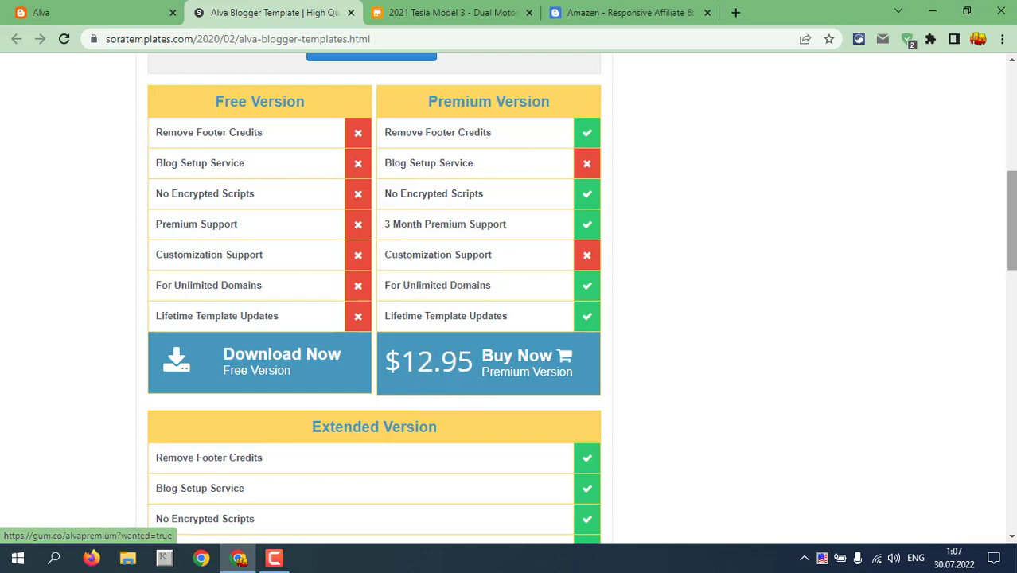
scroll(374, 294, down, 4)
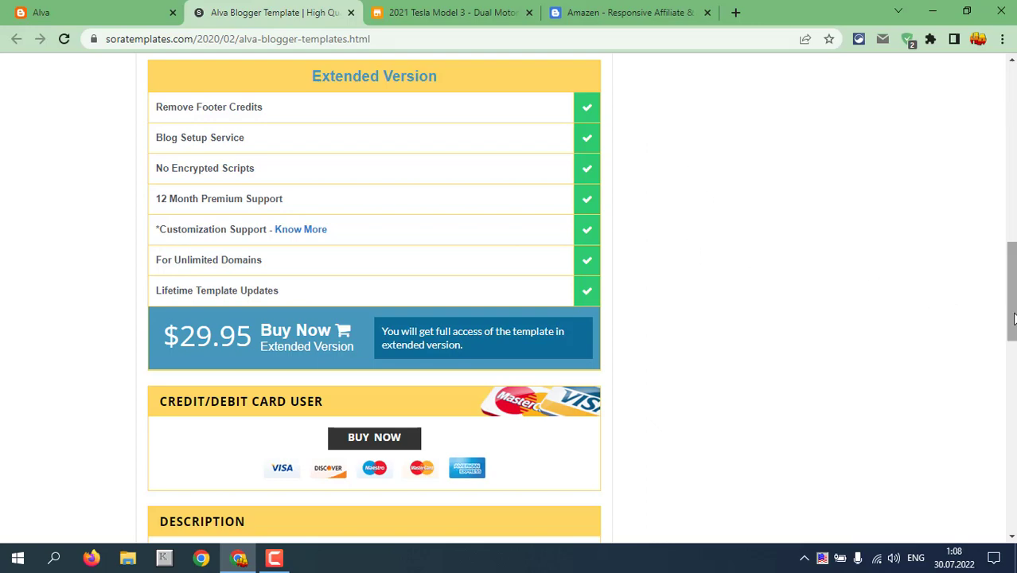
drag(1012, 323, 1012, 288)
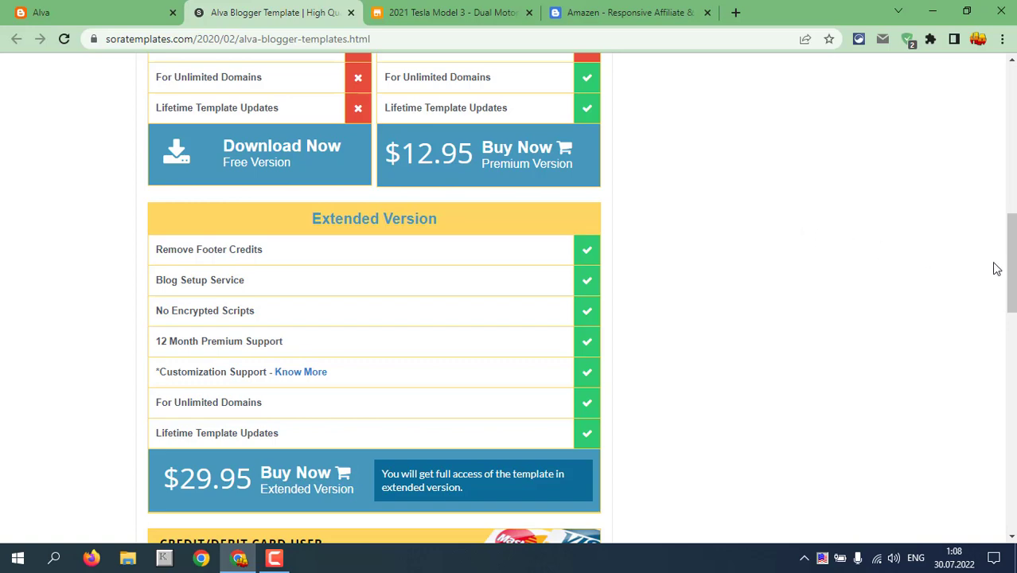
drag(1010, 262, 1010, 106)
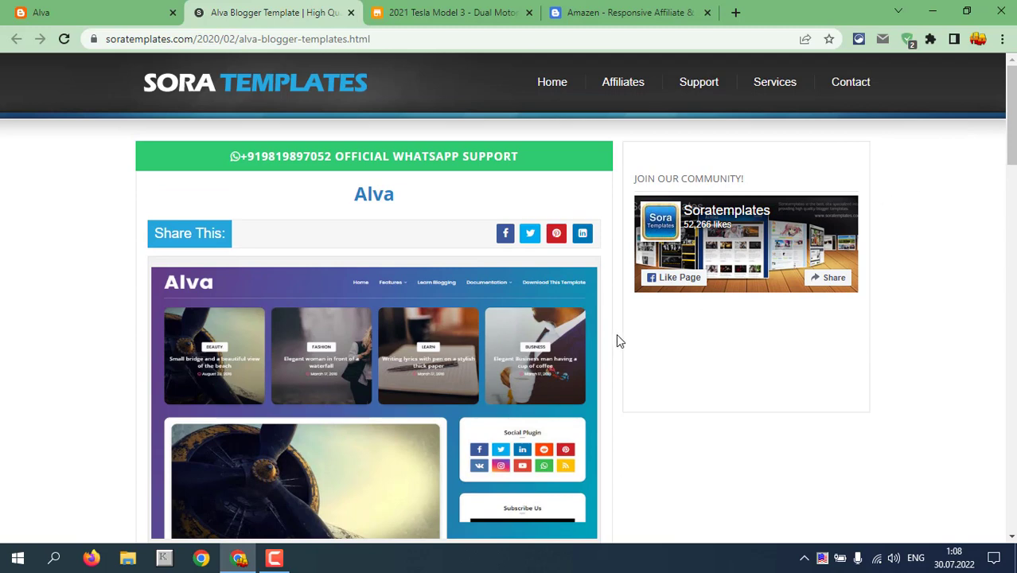
Review the Alva template page again from its preview image through the Description section to Template Features
scroll(617, 320, down, 4)
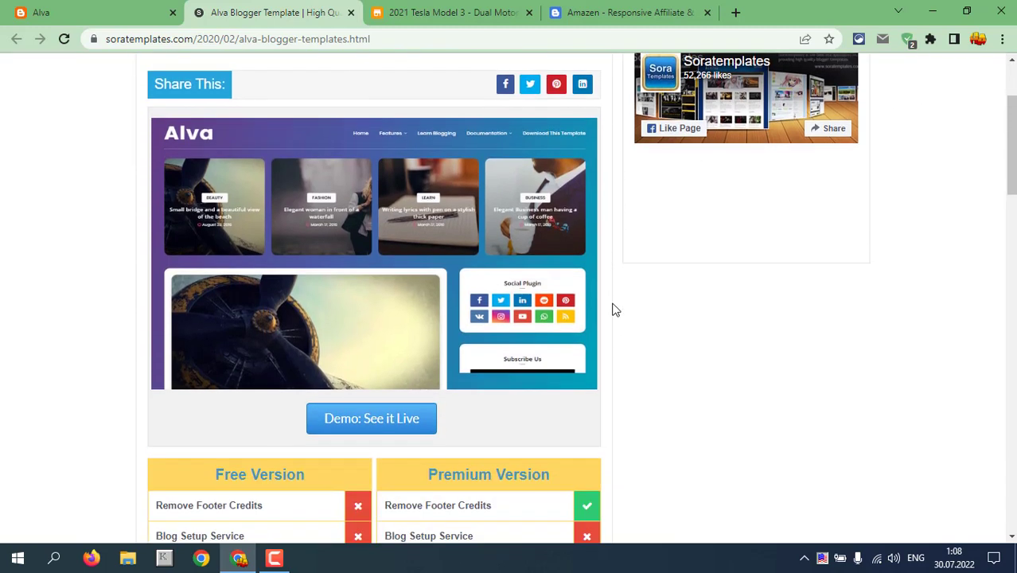
scroll(615, 303, down, 6)
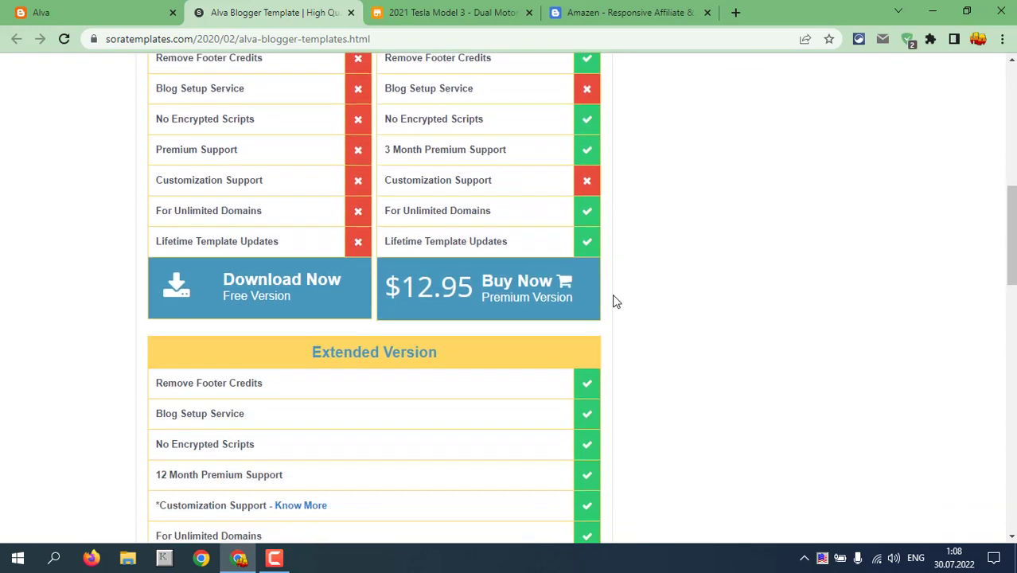
scroll(615, 302, down, 2)
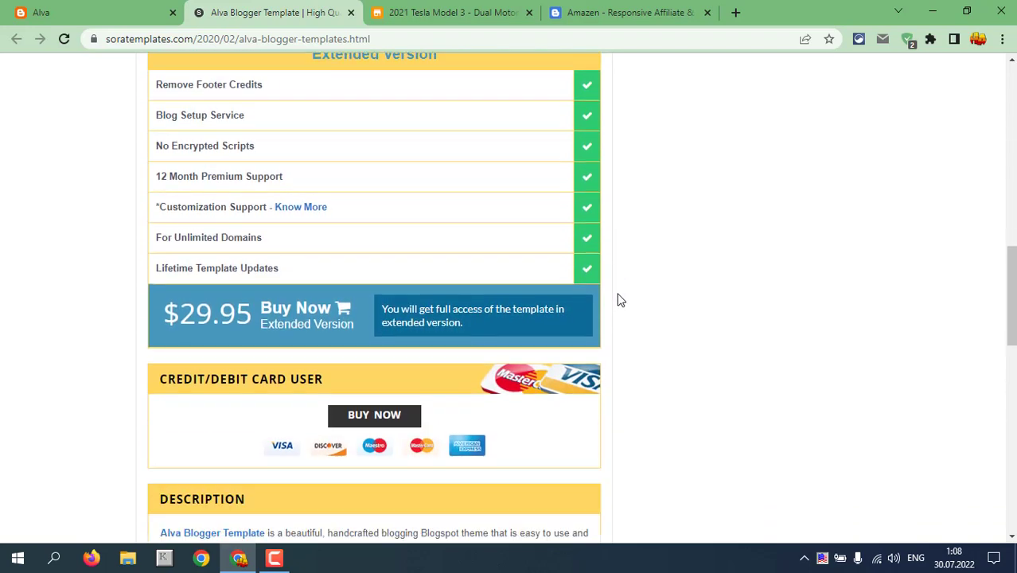
scroll(618, 298, down, 2)
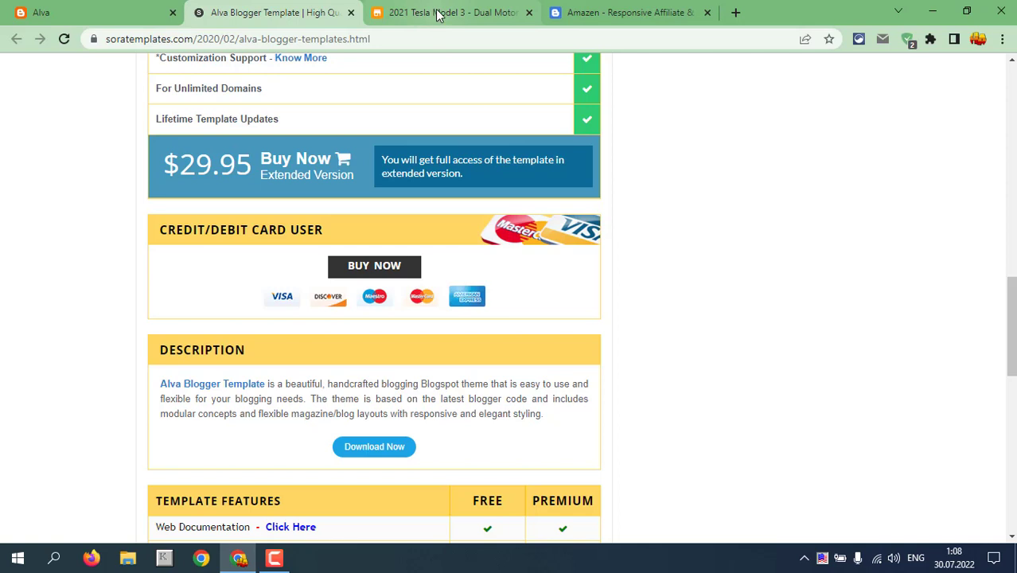
Switch to the Amazen template's product page and review its Premium License and Free Download options
click(614, 15)
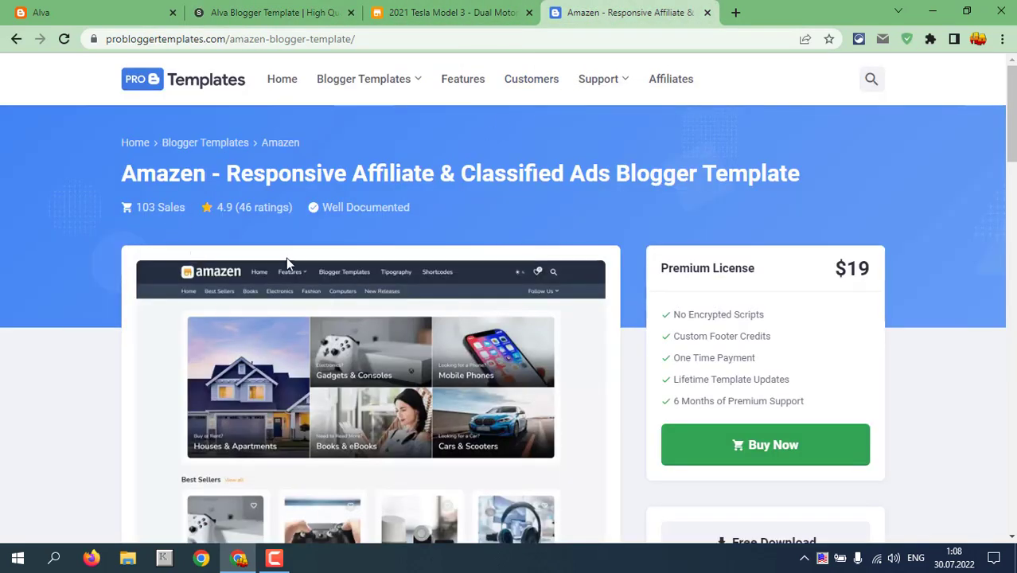
drag(1012, 145, 1012, 170)
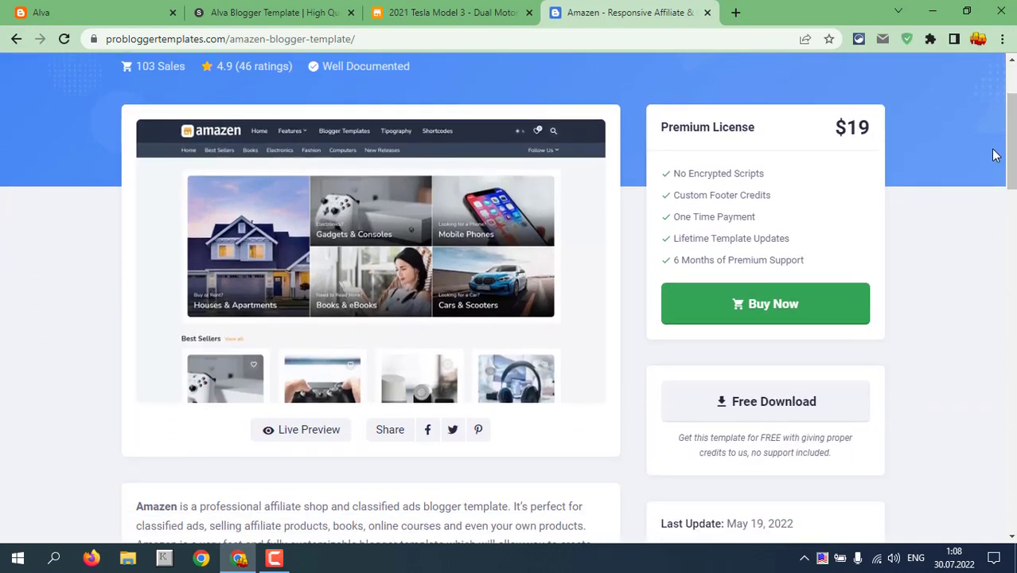
drag(1012, 155, 1013, 130)
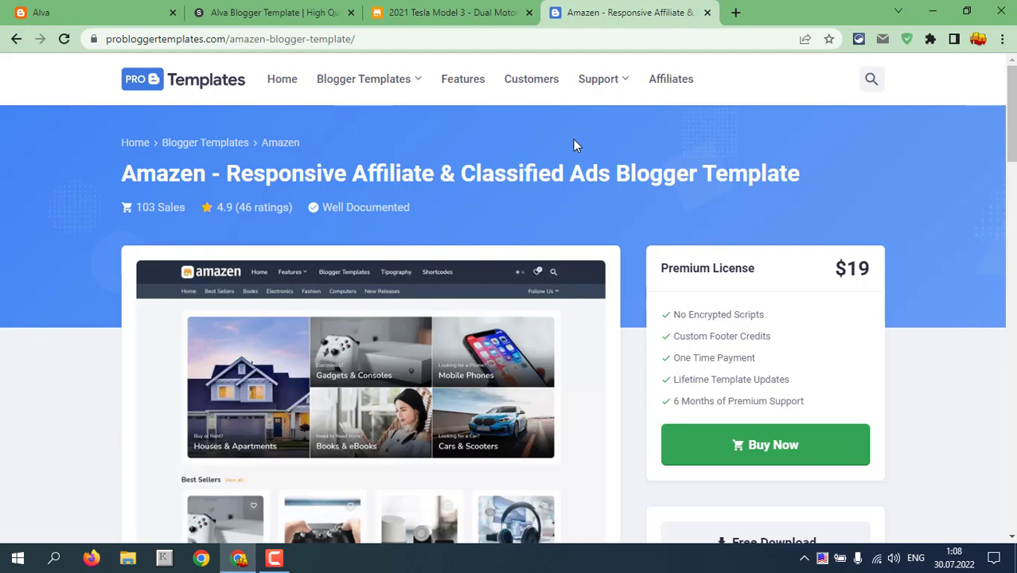
Return to the Alva demo, close the other three tabs and look over its home page
click(113, 12)
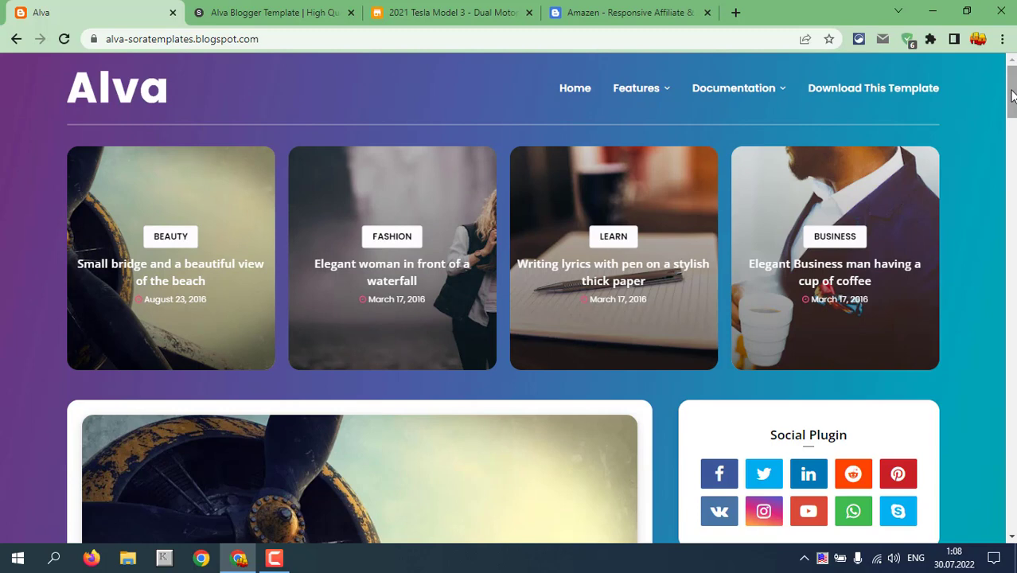
click(351, 12)
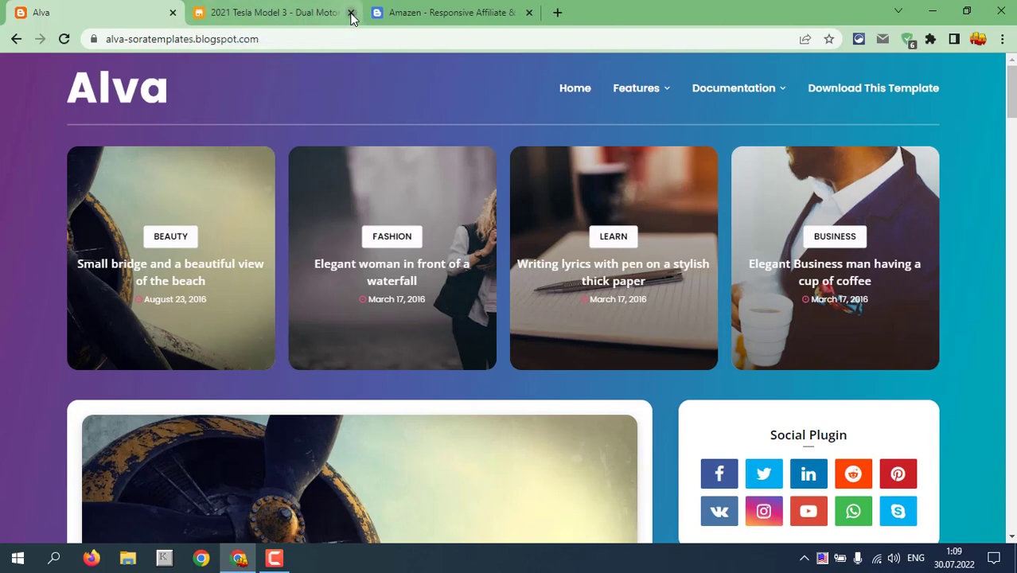
click(351, 13)
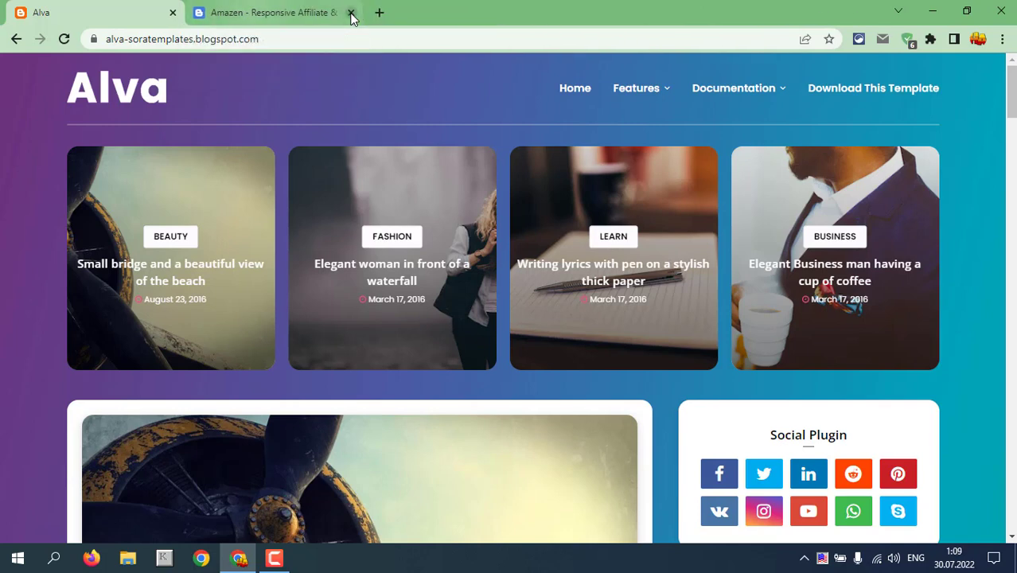
click(351, 12)
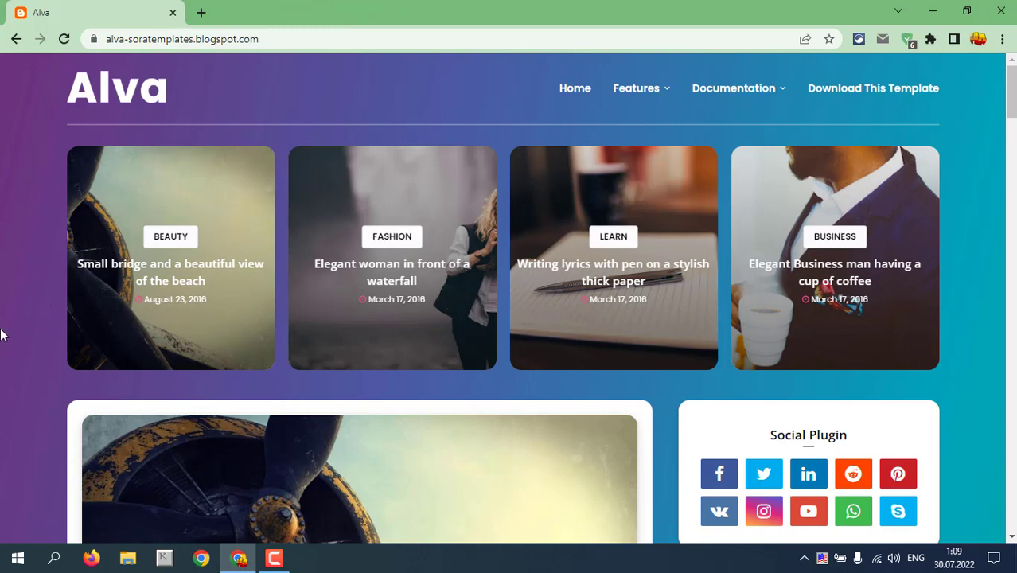
scroll(1, 318, down, 4)
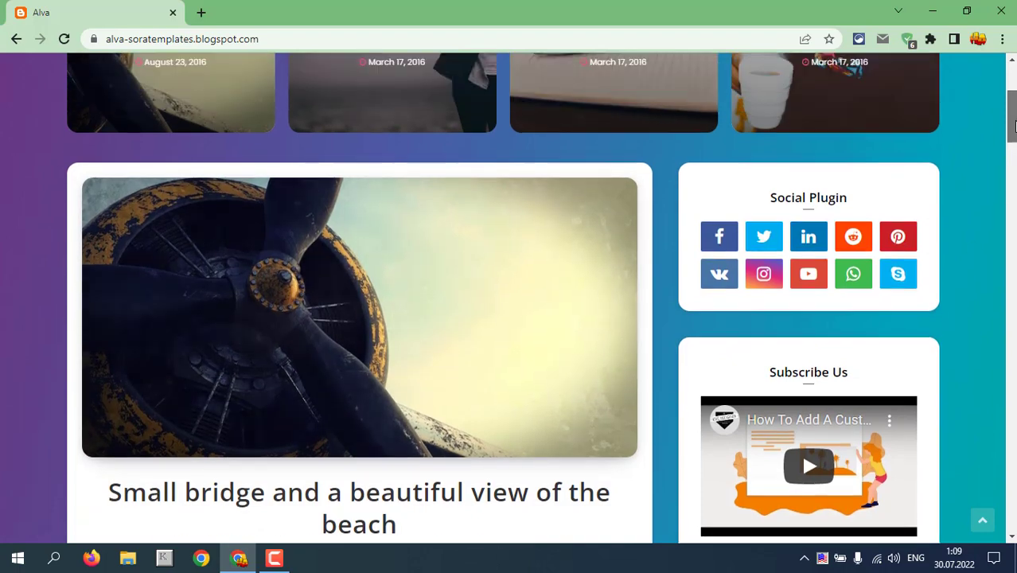
drag(1012, 126, 1013, 95)
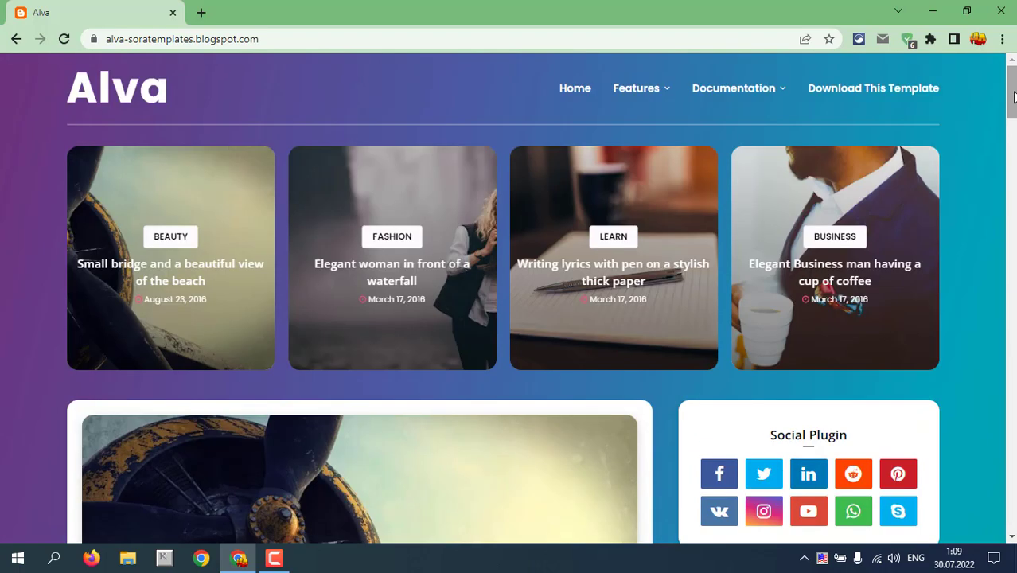
Open Blogger in a new tab from the list of Google apps
click(202, 15)
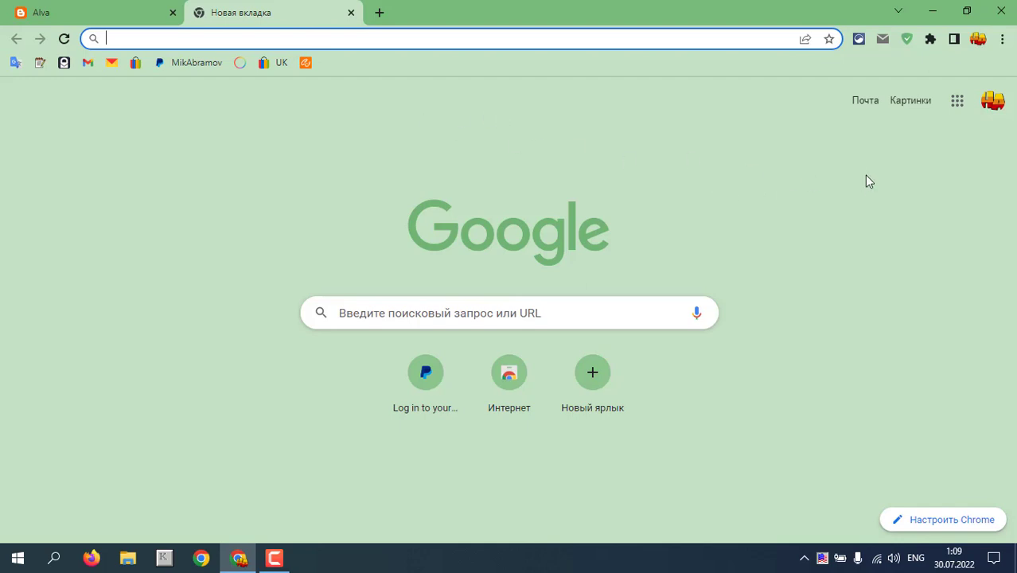
click(957, 104)
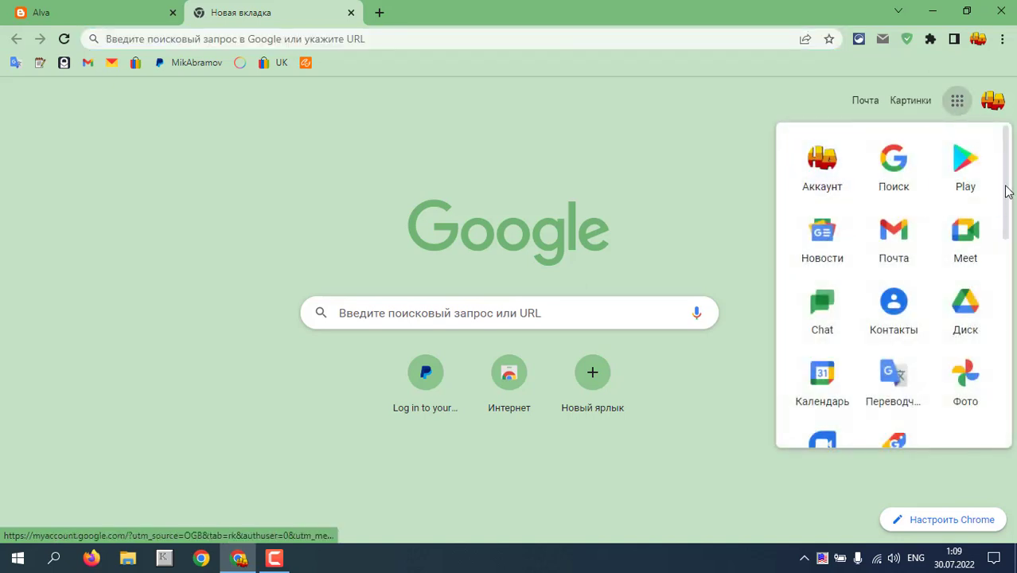
drag(1006, 191, 1010, 313)
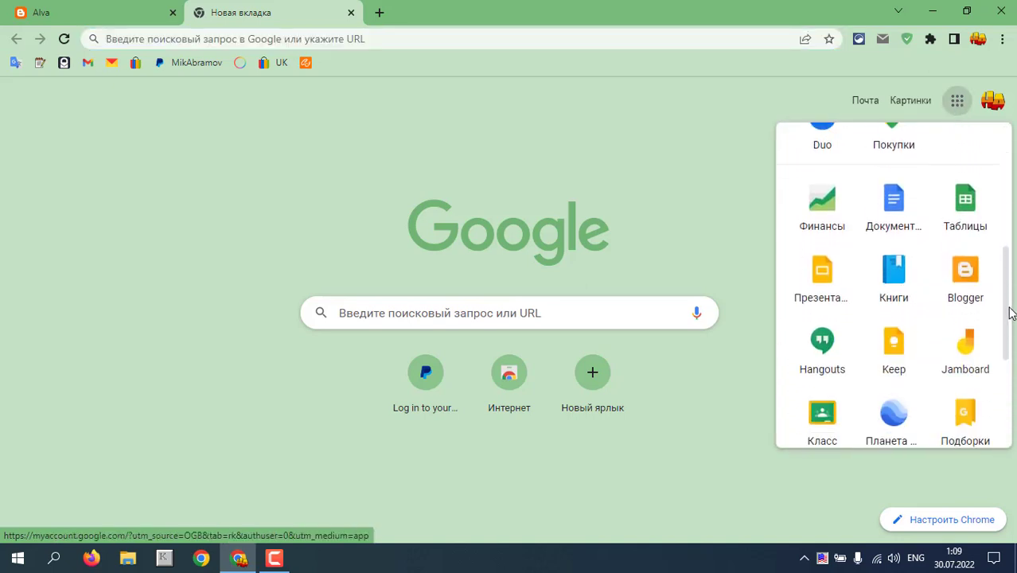
click(963, 276)
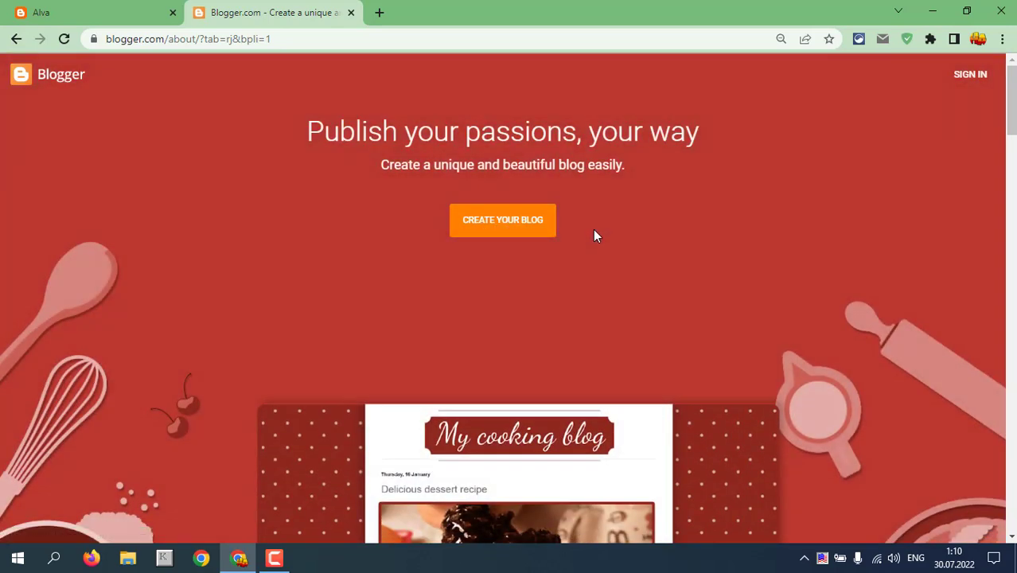
Start creating a blog and sign in with the first listed Google account, entering the account password
click(494, 229)
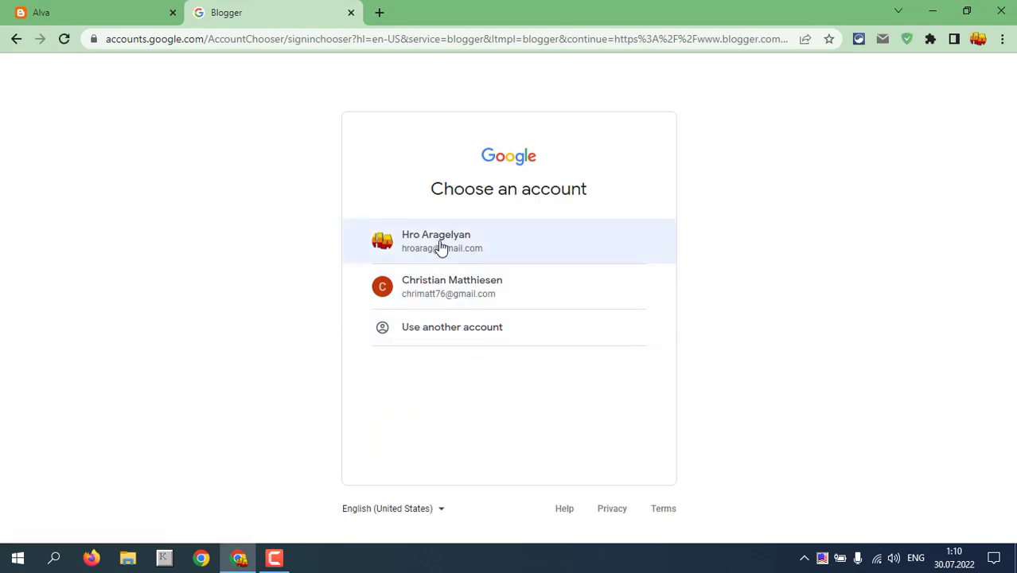
click(442, 247)
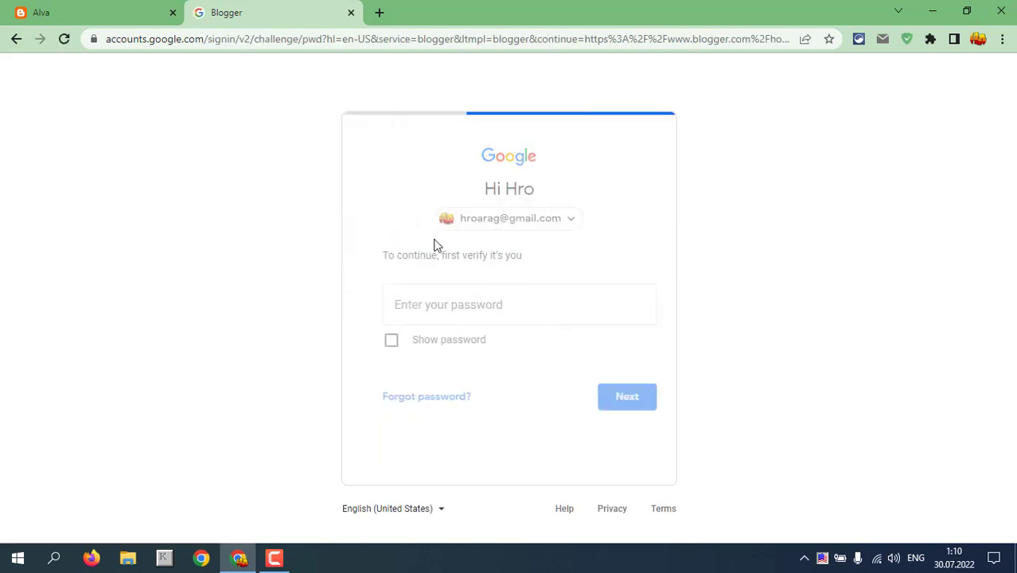
click(634, 404)
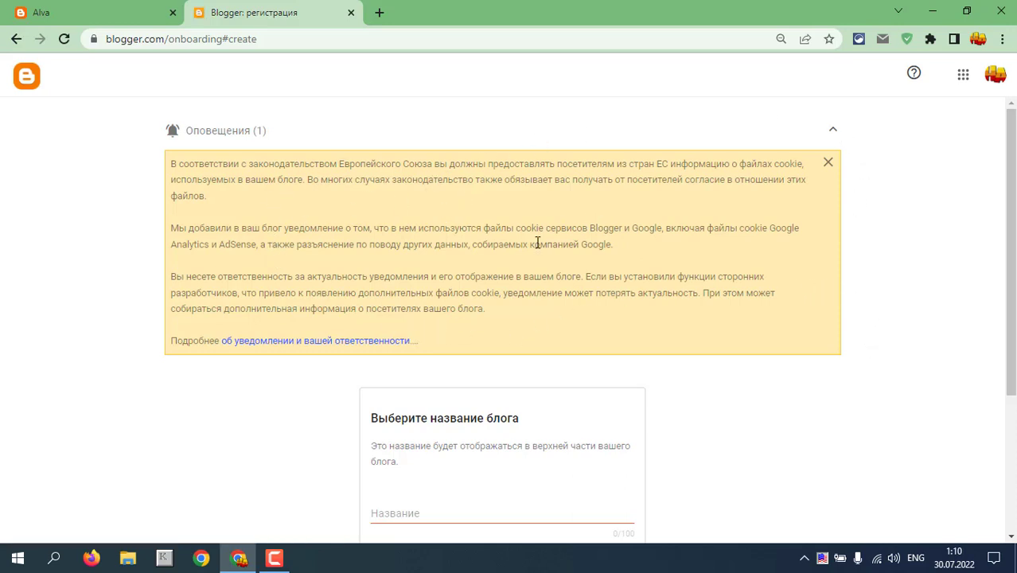
Dismiss the cookie notice, name the new blog PROBA and continue to the address choice
click(827, 165)
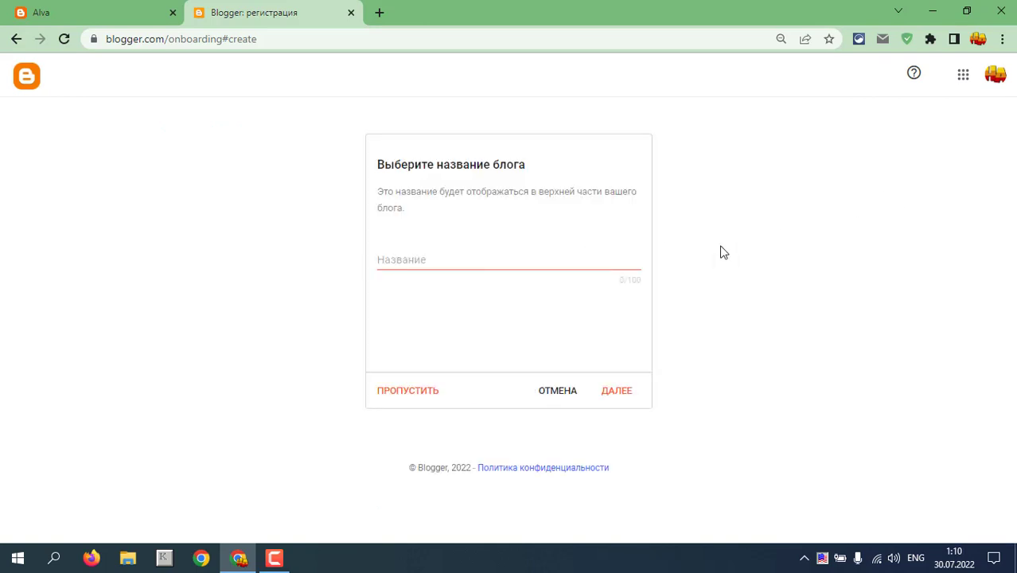
click(446, 258)
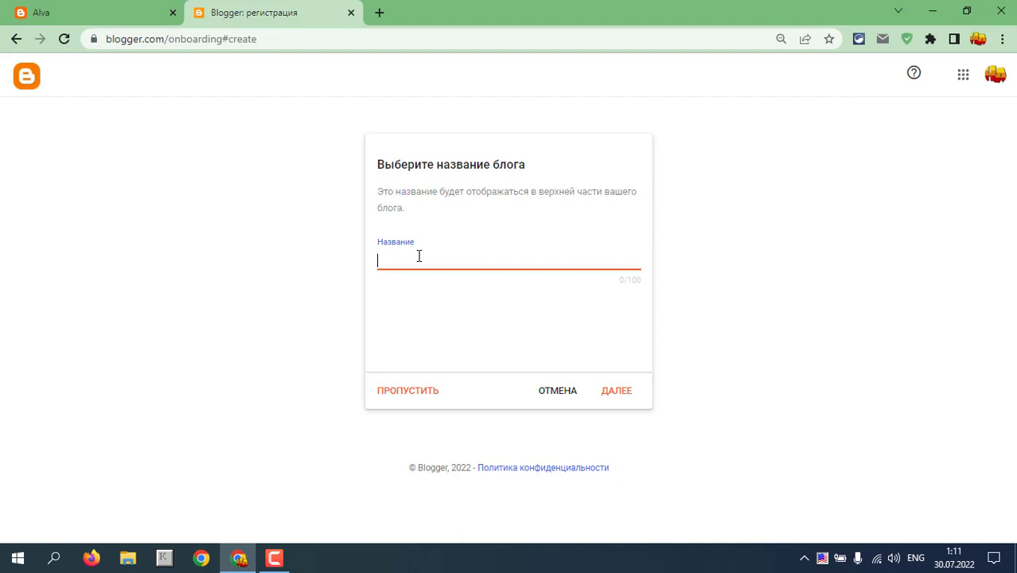
text(PROBA)
click(619, 397)
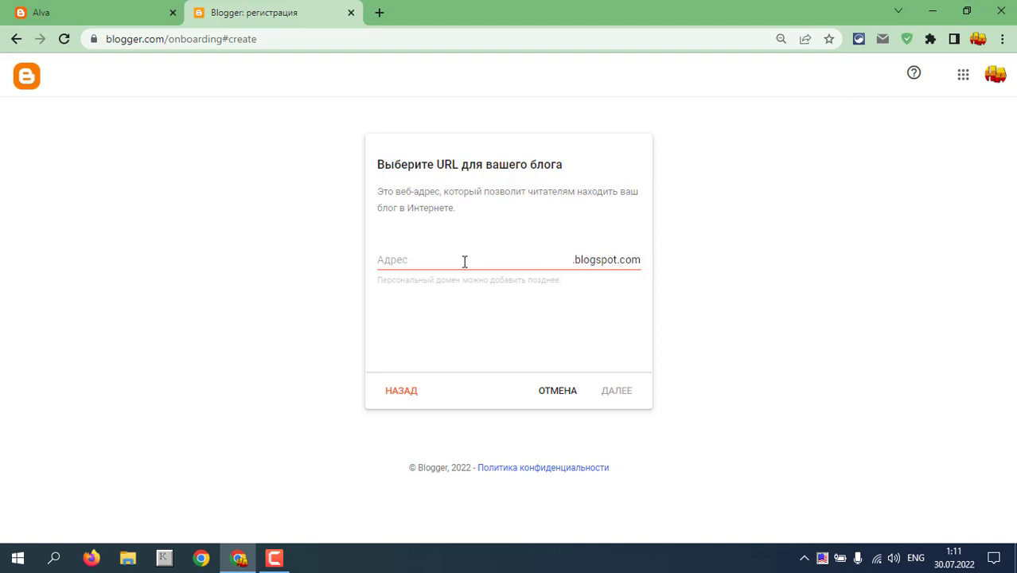
Set the blog's address to proba7779.blogspot.com and continue to the display name
click(427, 261)
text(pr)
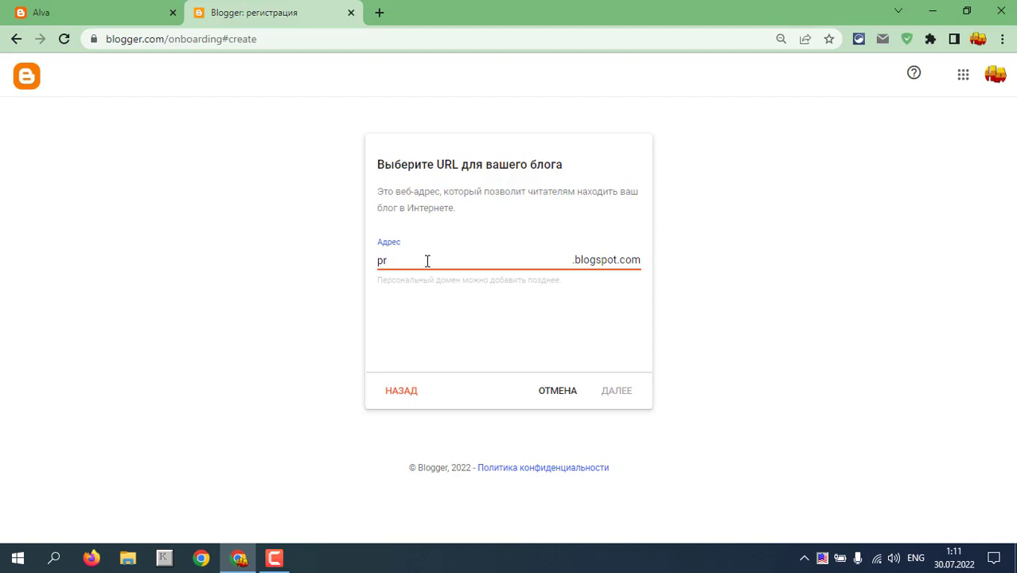
text(o)
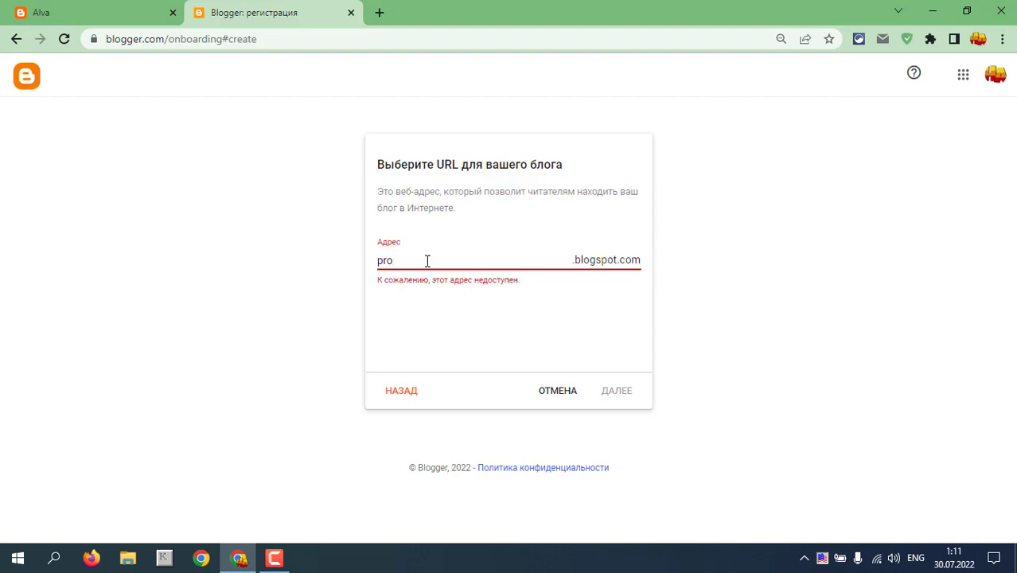
text(ba)
text(7779)
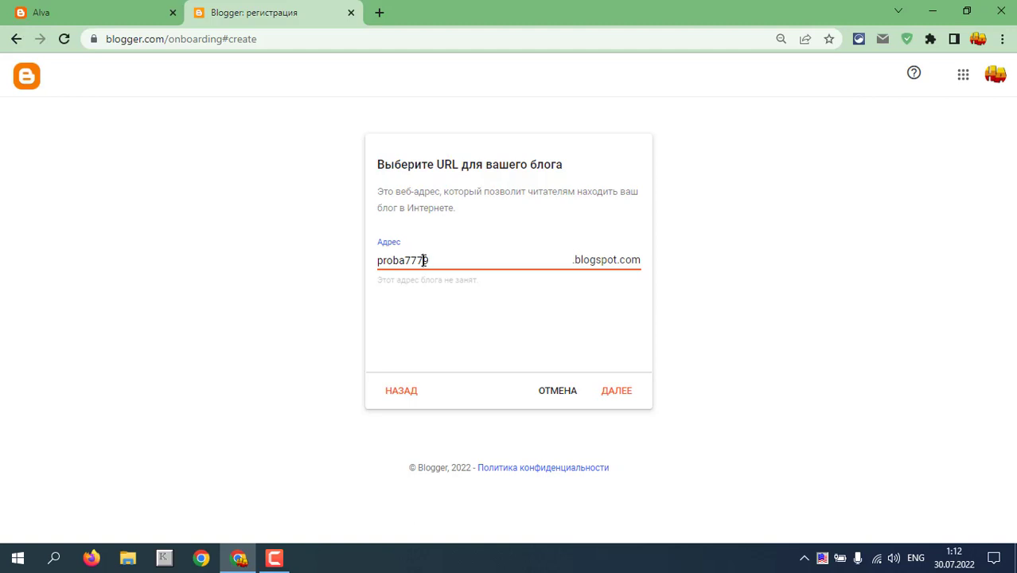
drag(424, 259, 403, 261)
click(435, 261)
drag(430, 261, 377, 261)
click(442, 258)
click(616, 392)
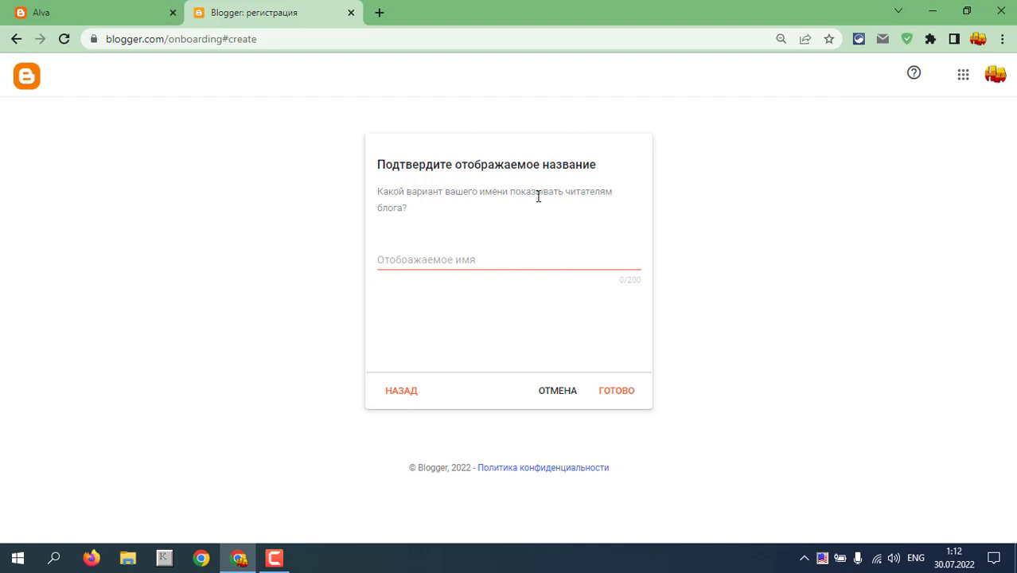
Enter xxxYYY without a space as the display name and finish creating the blog
click(388, 259)
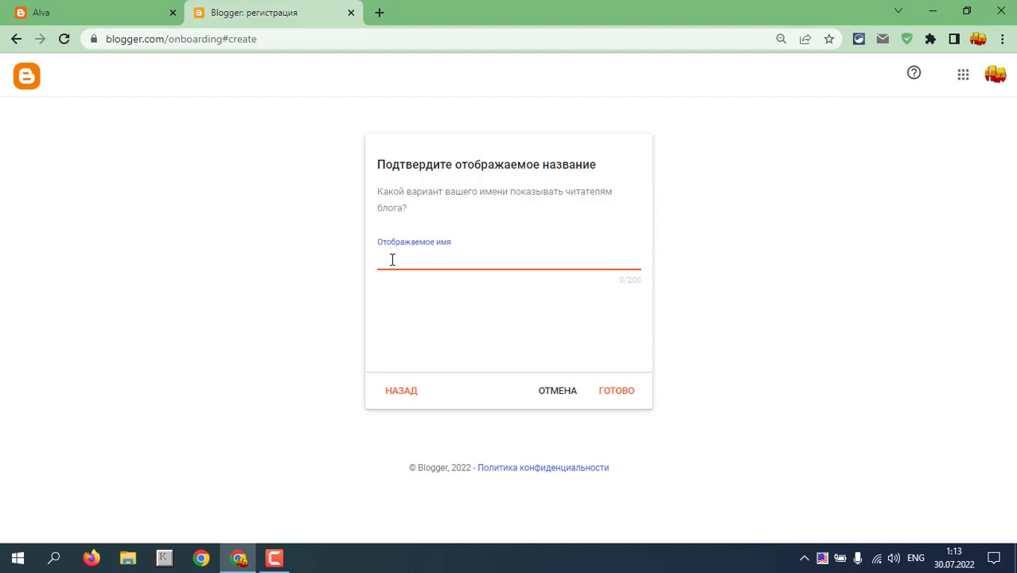
text(xxx YYY)
click(402, 263)
key(BackSpace)
click(613, 394)
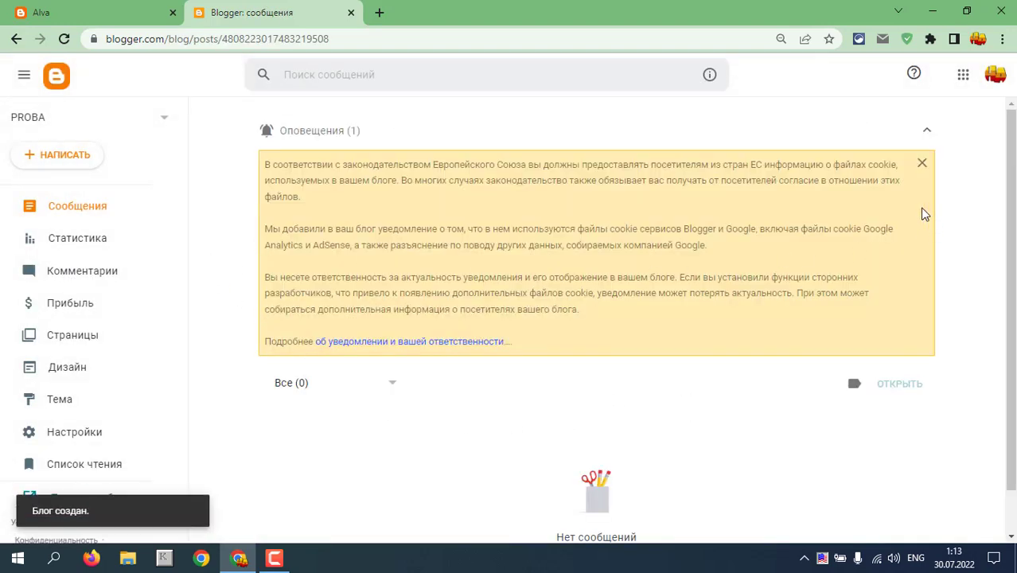
Dismiss the cookie notice on the posts page and delete the incoming mail from its desktop notification
click(923, 164)
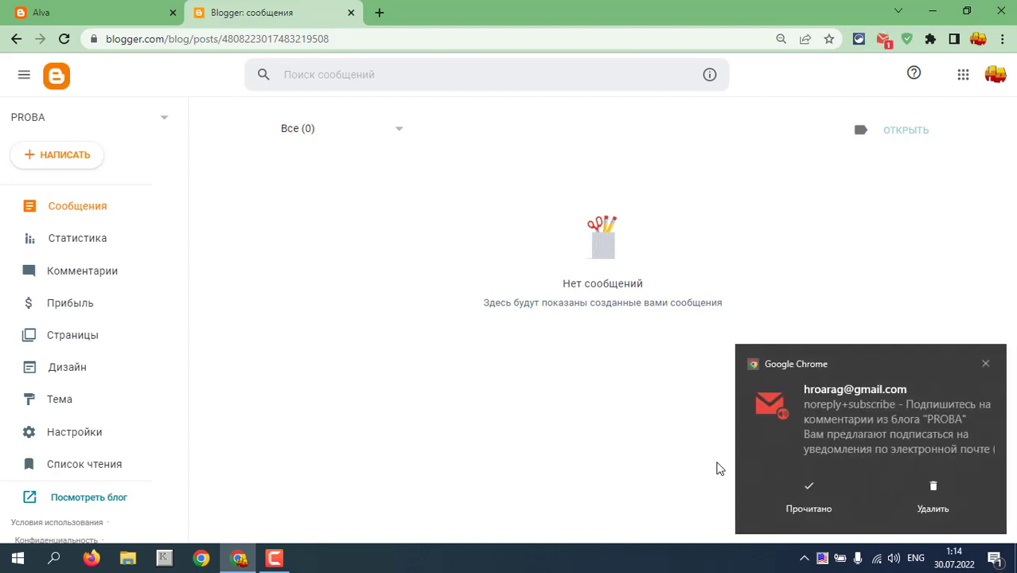
click(930, 479)
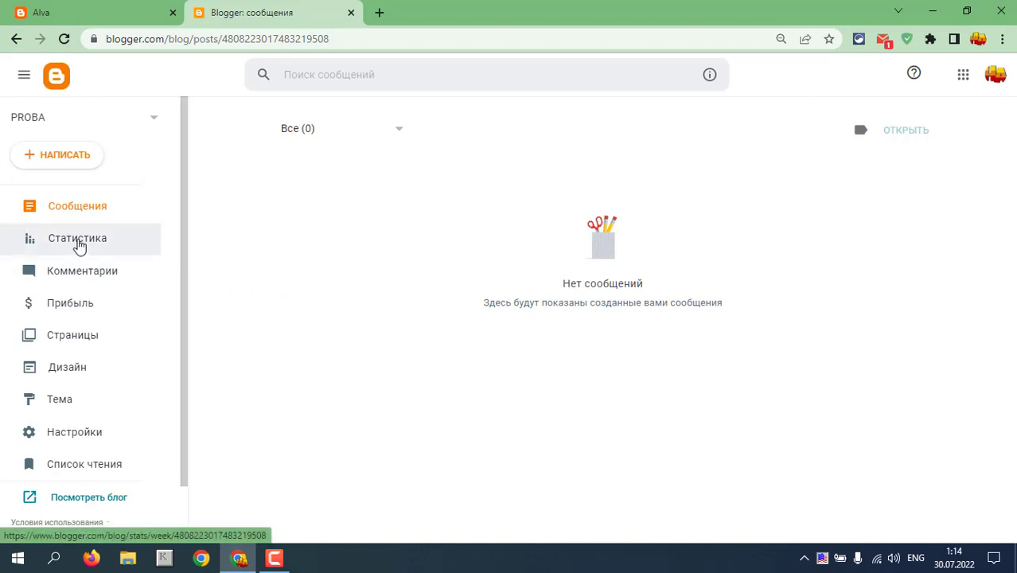
From the blog's statistics page, open the page view tracking settings and turn on not tracking own page views
click(79, 241)
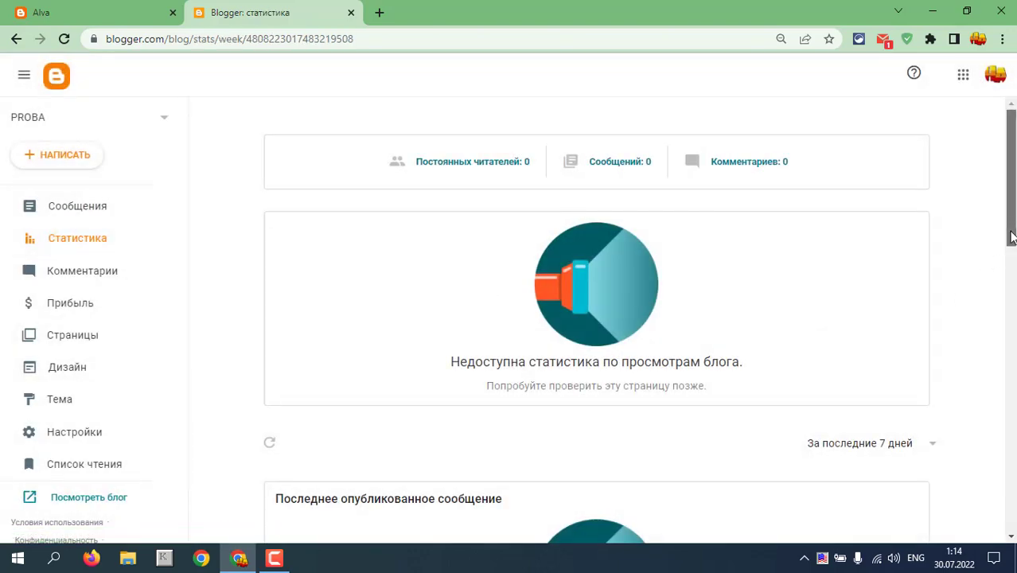
drag(1013, 237, 1009, 529)
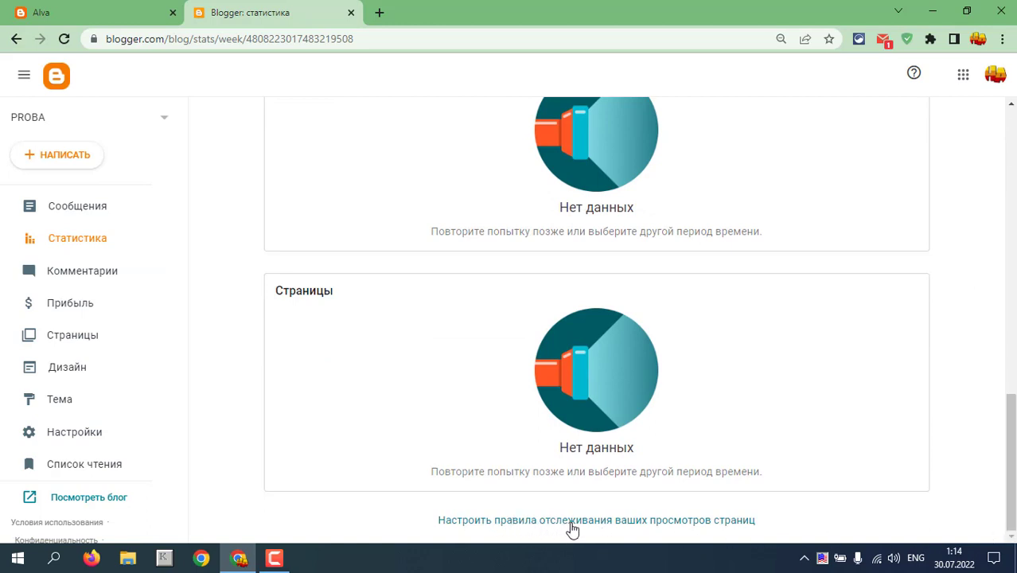
click(676, 520)
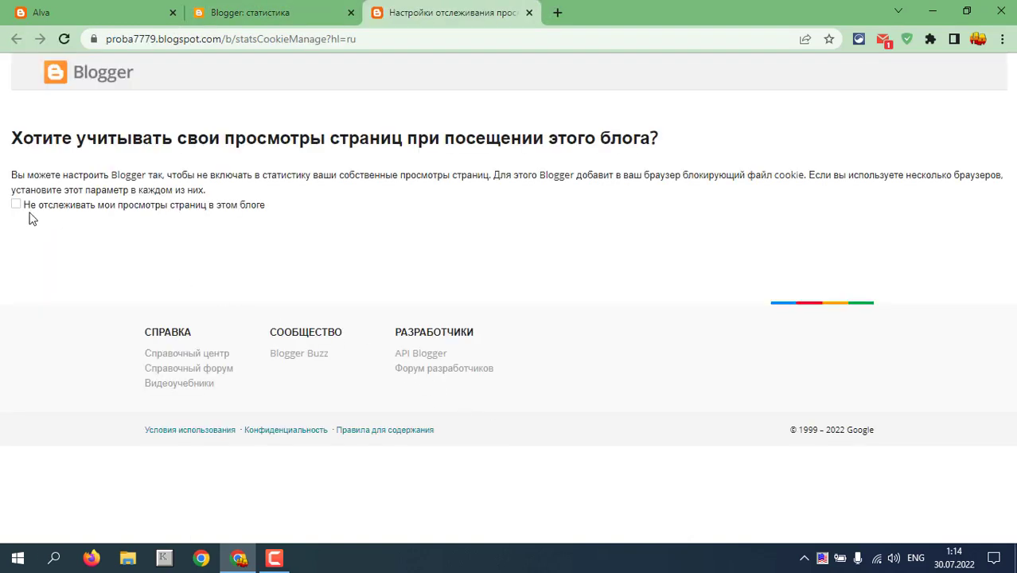
click(15, 205)
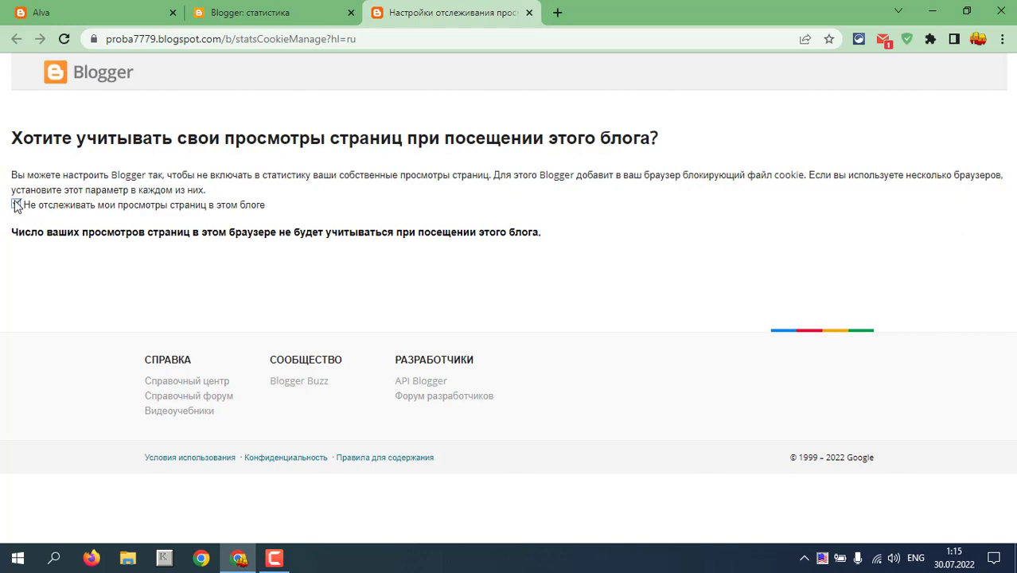
Open the public PROBA blog, close the statistics and Alva tabs, and open the blog's side menu
click(55, 72)
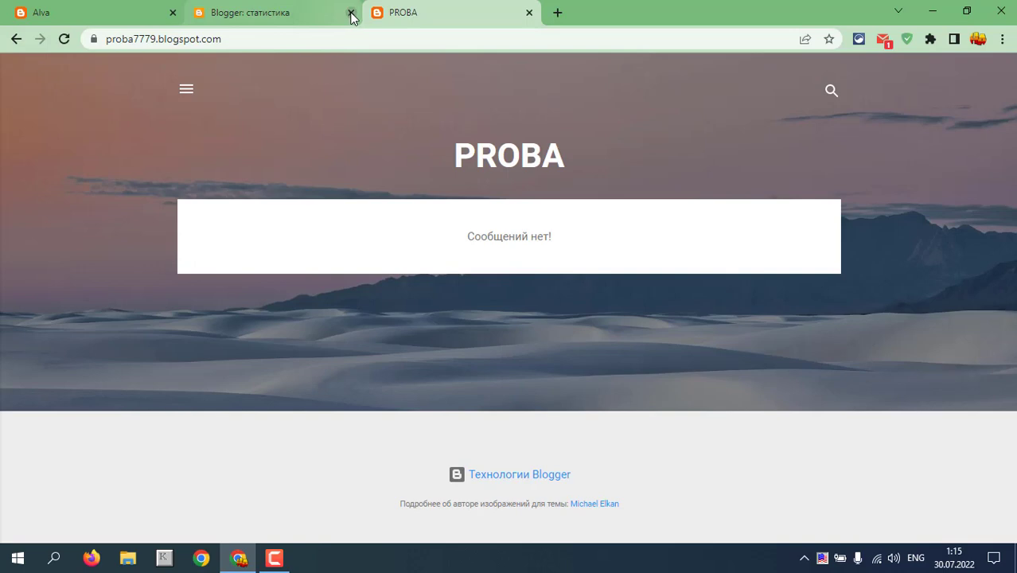
click(351, 13)
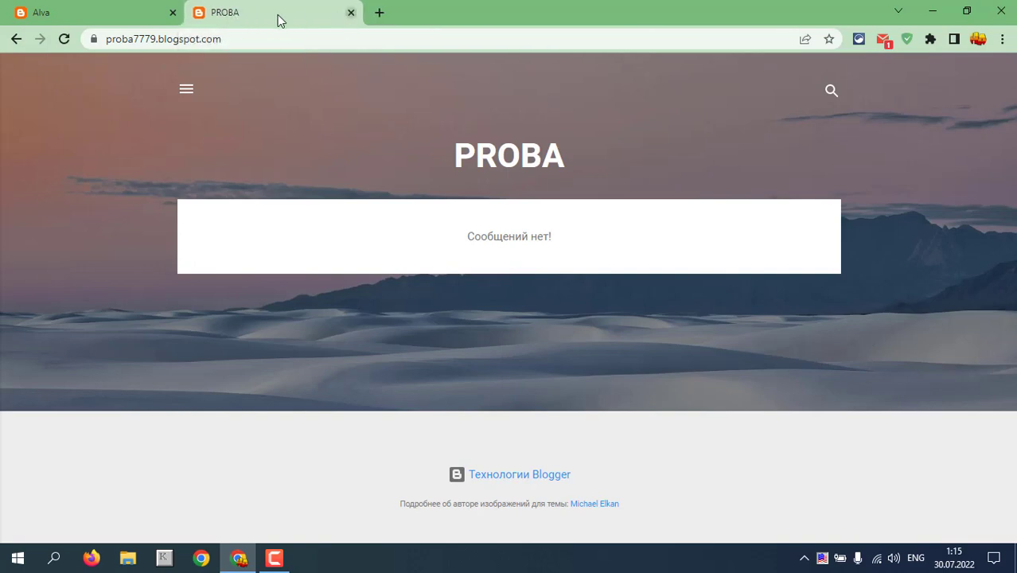
click(173, 14)
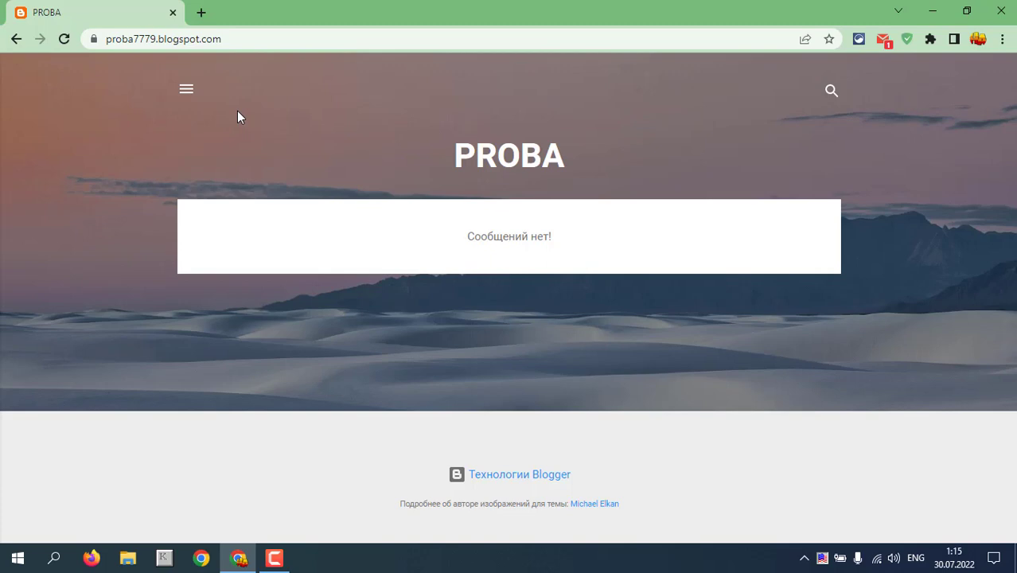
click(189, 94)
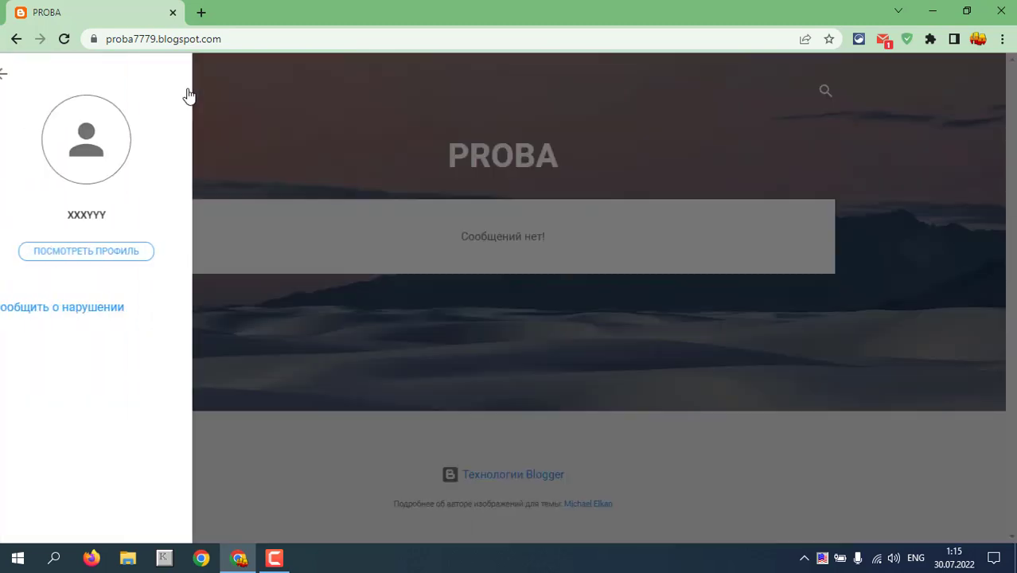
Close the side menu, go to the PROBA dashboard in Blogger and open the public blog in a separate tab
click(22, 75)
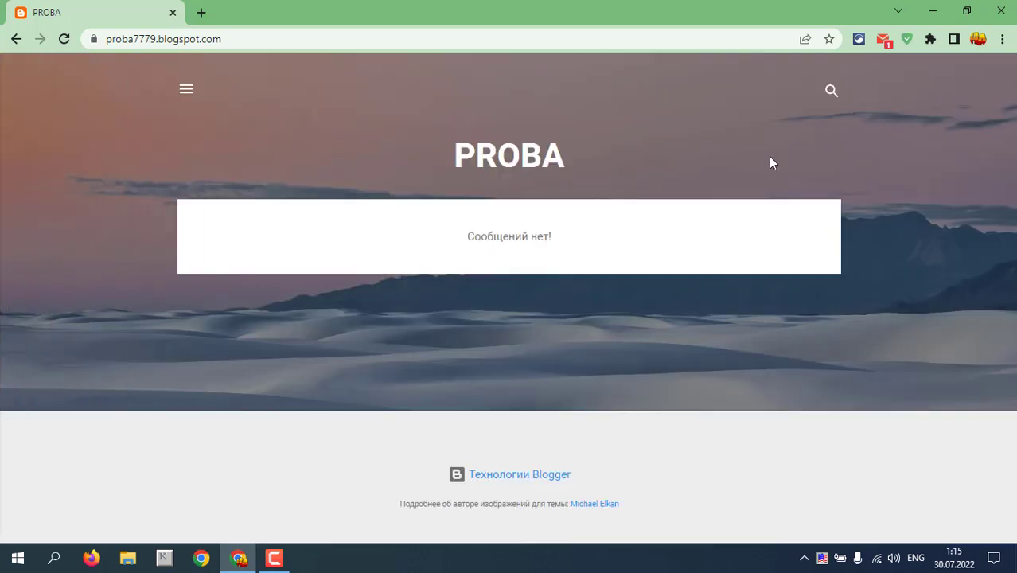
click(556, 477)
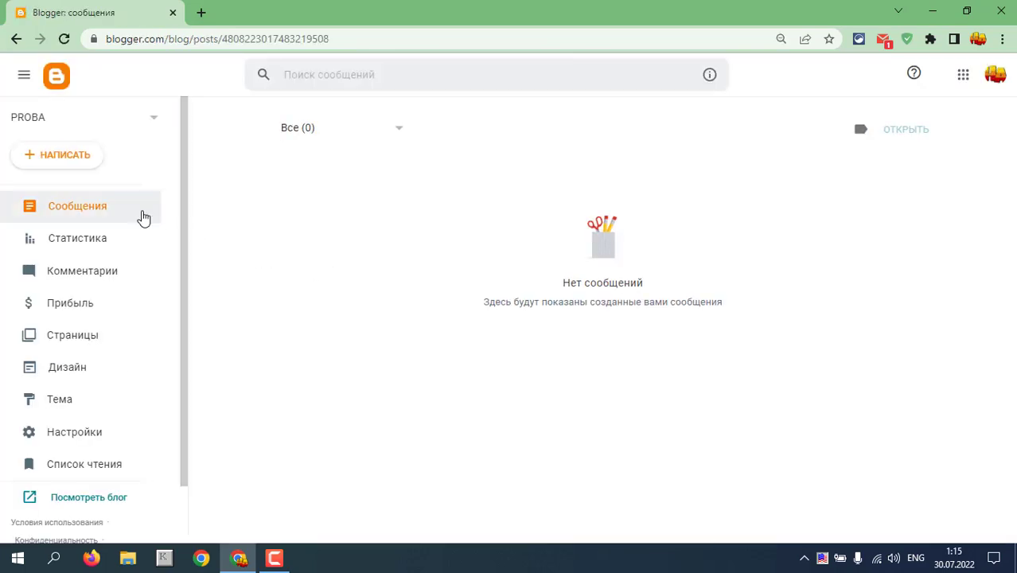
scroll(137, 239, down, 1)
scroll(134, 381, up, 1)
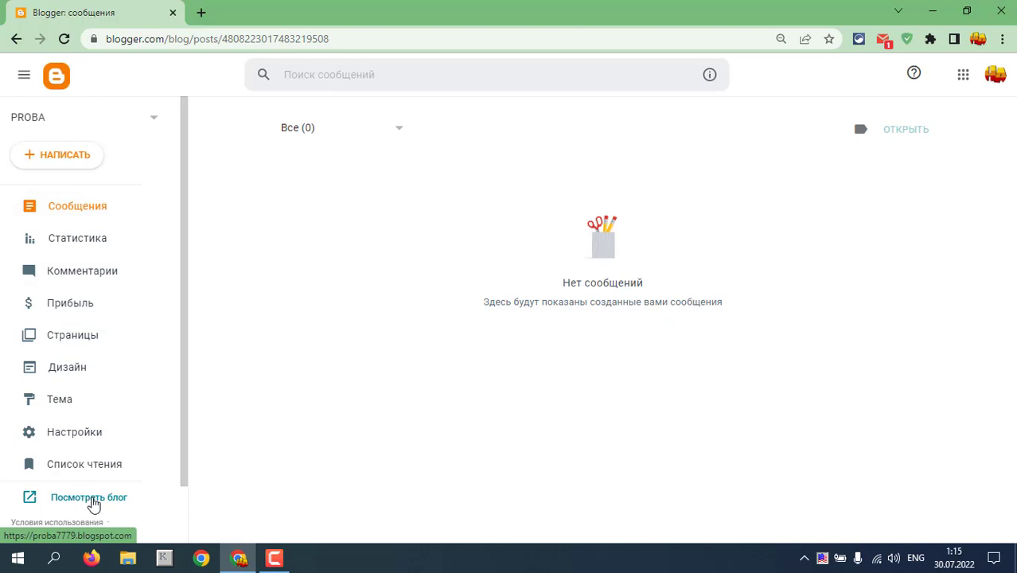
click(93, 501)
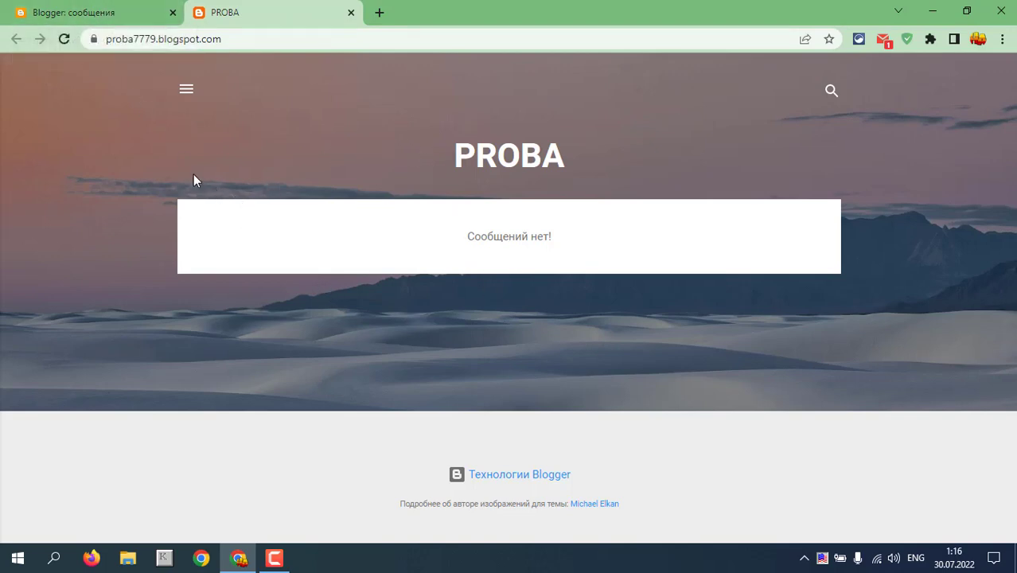
Return to the PROBA dashboard, view the design layout and open the current theme's HTML for editing
click(99, 14)
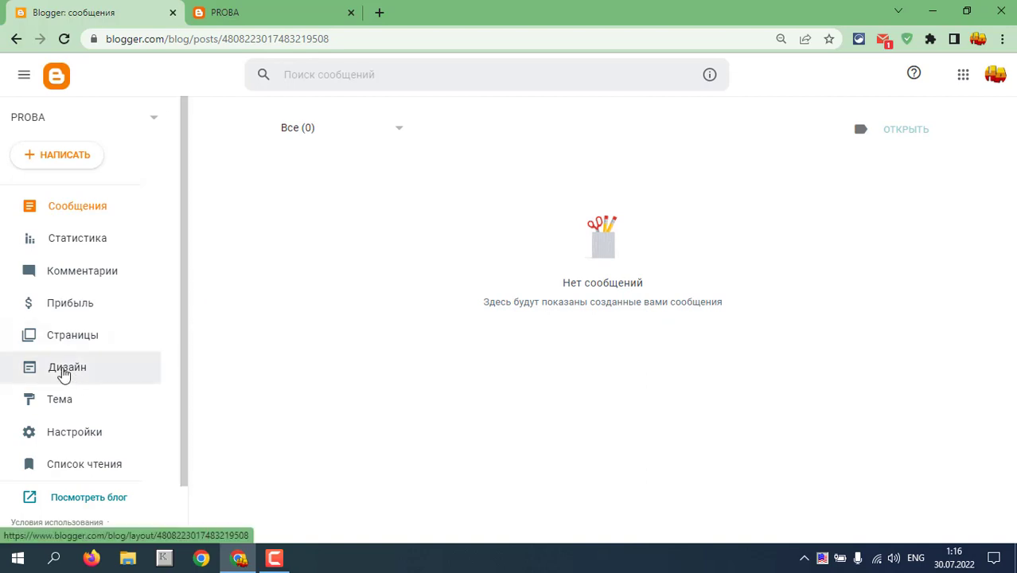
click(63, 374)
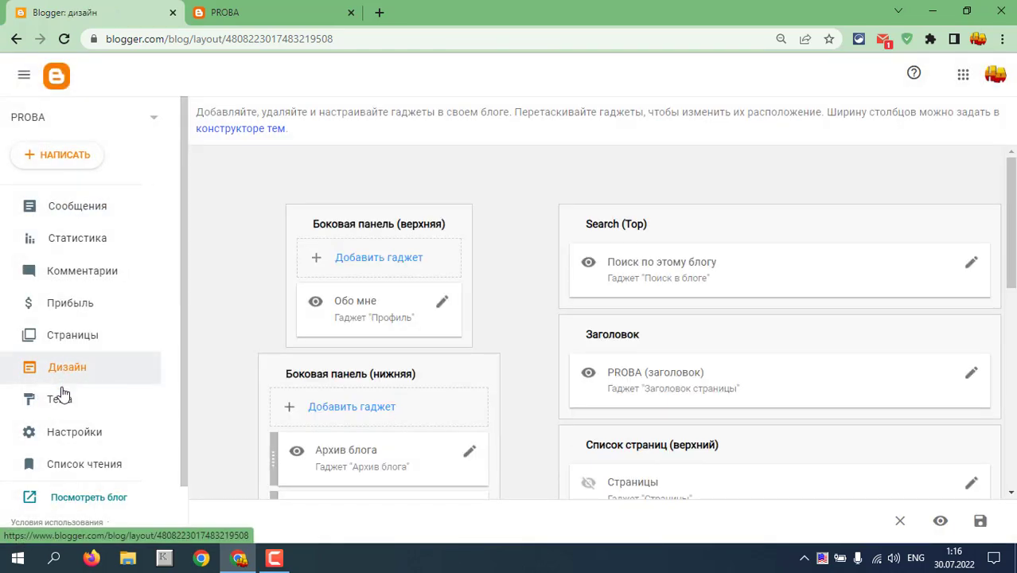
click(63, 405)
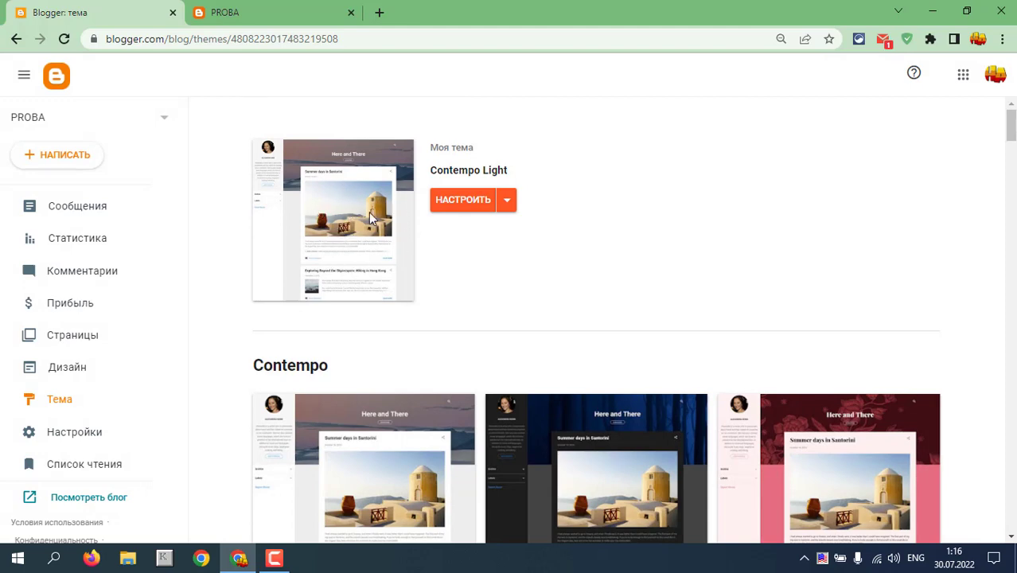
scroll(455, 243, down, 4)
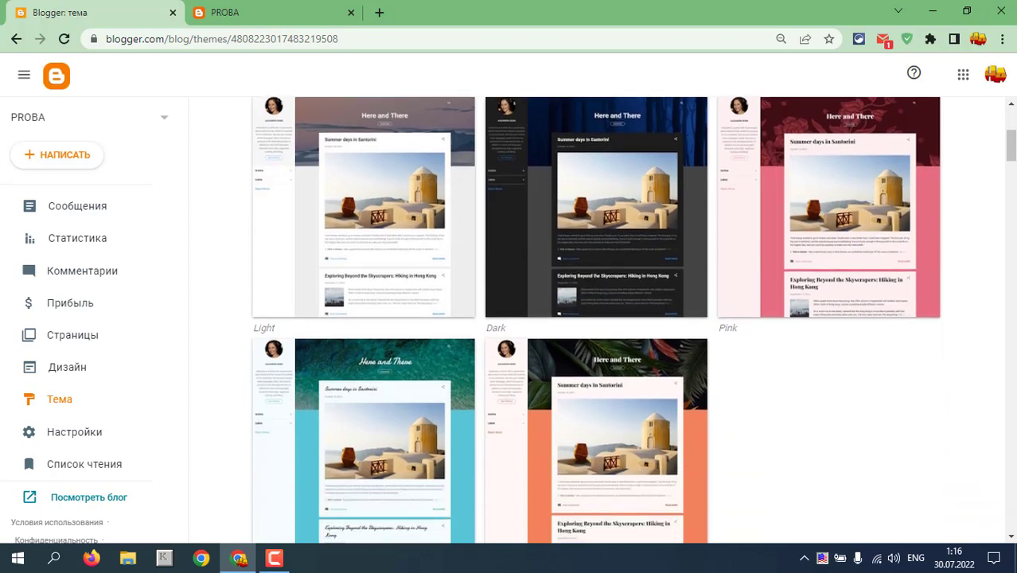
drag(1011, 150, 1012, 119)
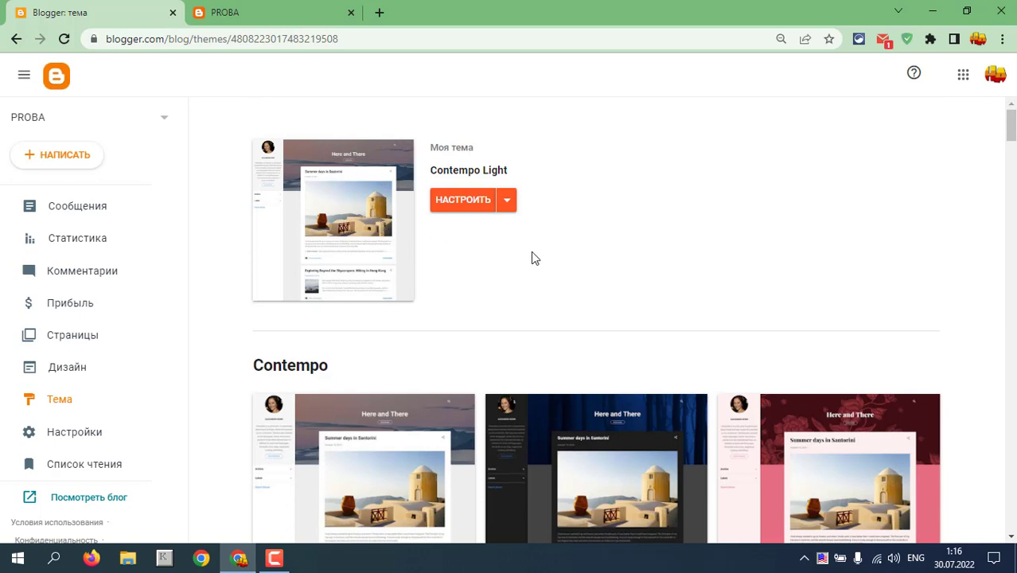
click(509, 205)
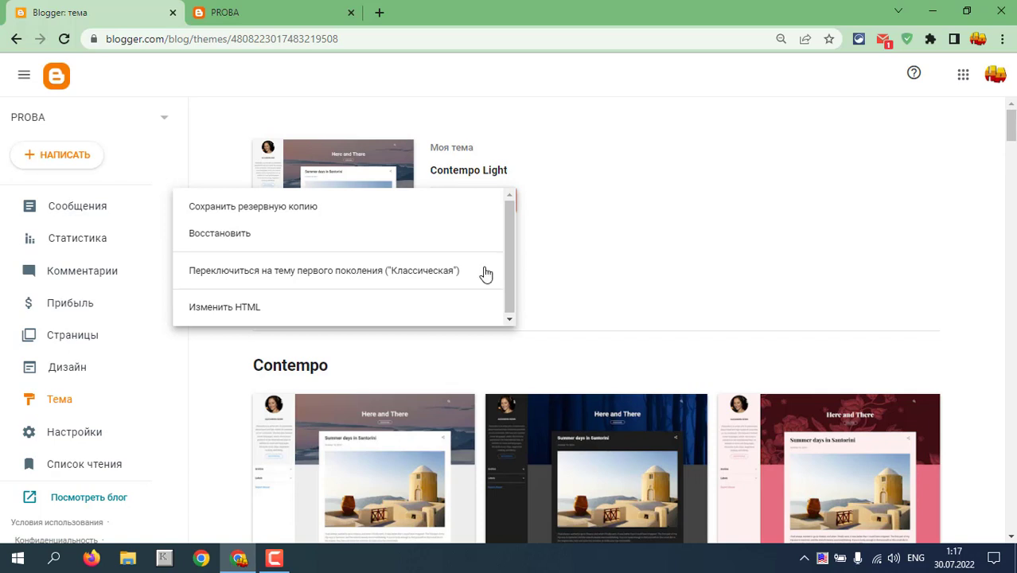
click(239, 310)
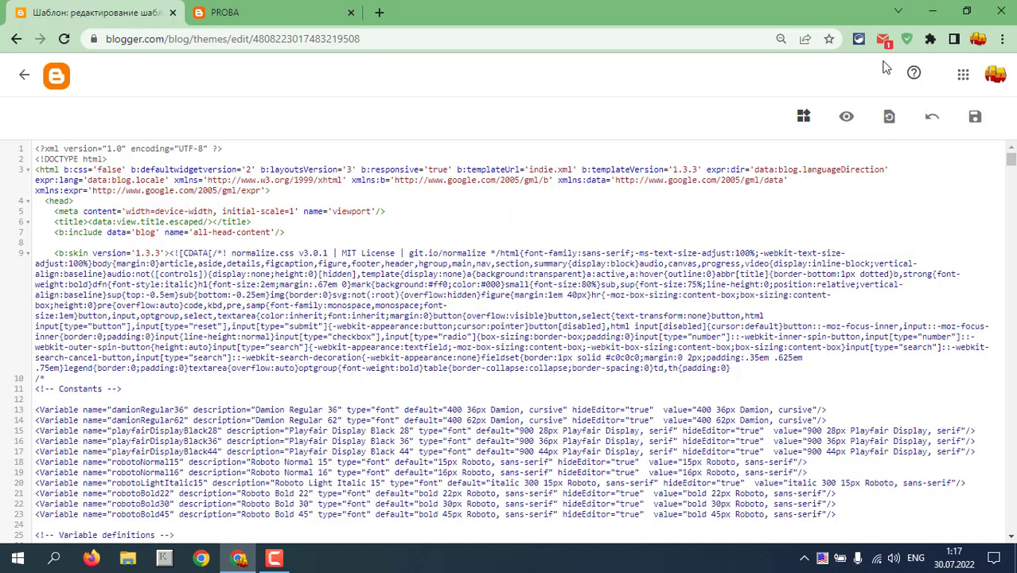
Open the ALVA HTML file from the desktop in Notepad and copy its entire contents
click(933, 12)
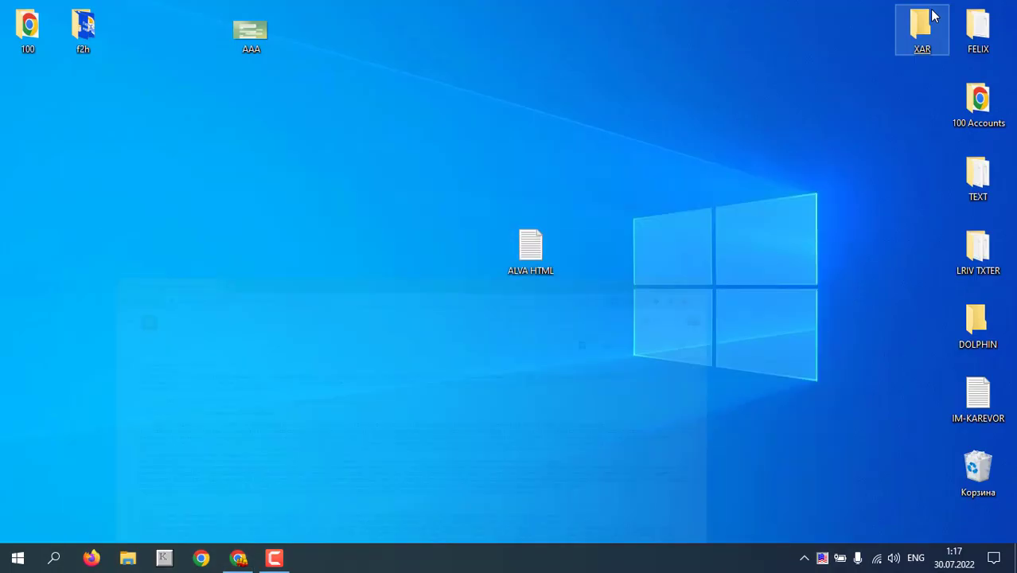
double_click(531, 250)
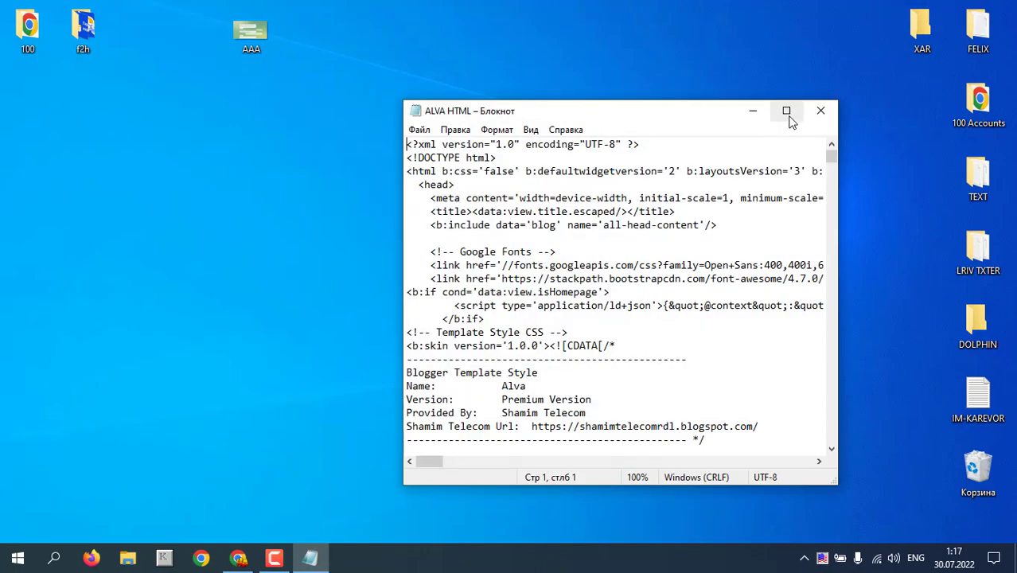
click(788, 112)
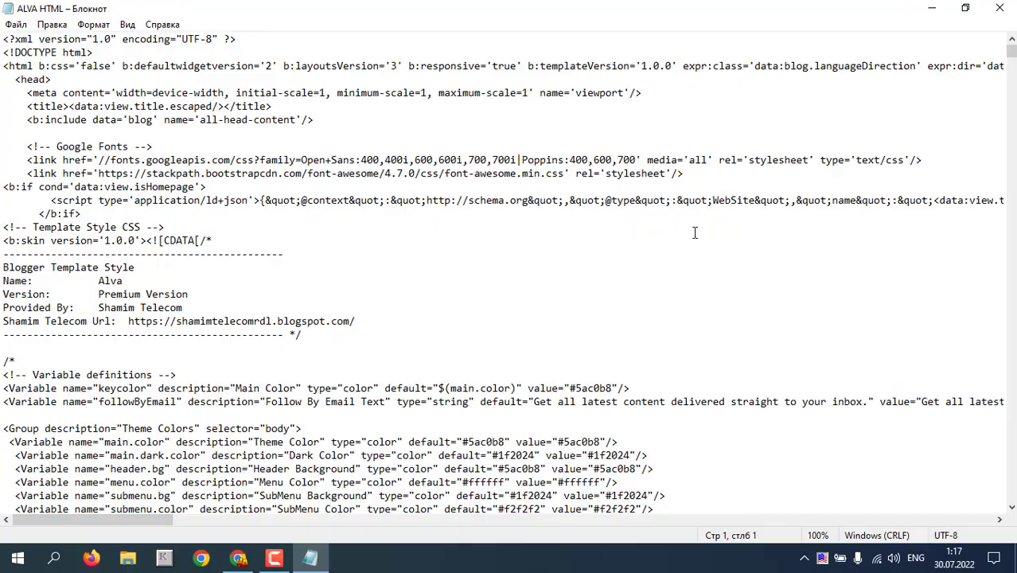
mouse_move(1013, 54)
mouse_down()
mouse_move(1013, 92)
mouse_move(1011, 38)
mouse_up()
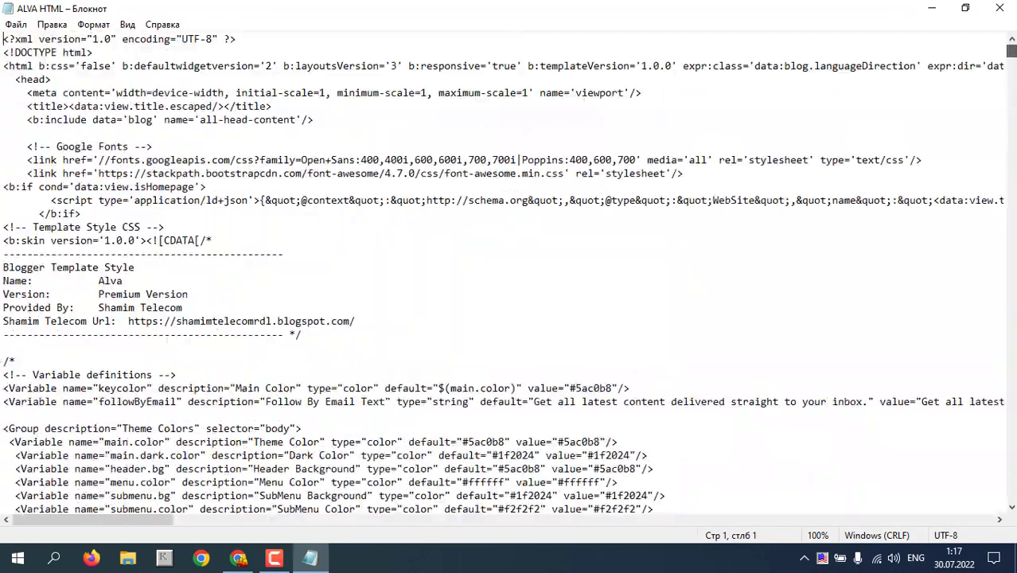
click(965, 7)
right_click(550, 256)
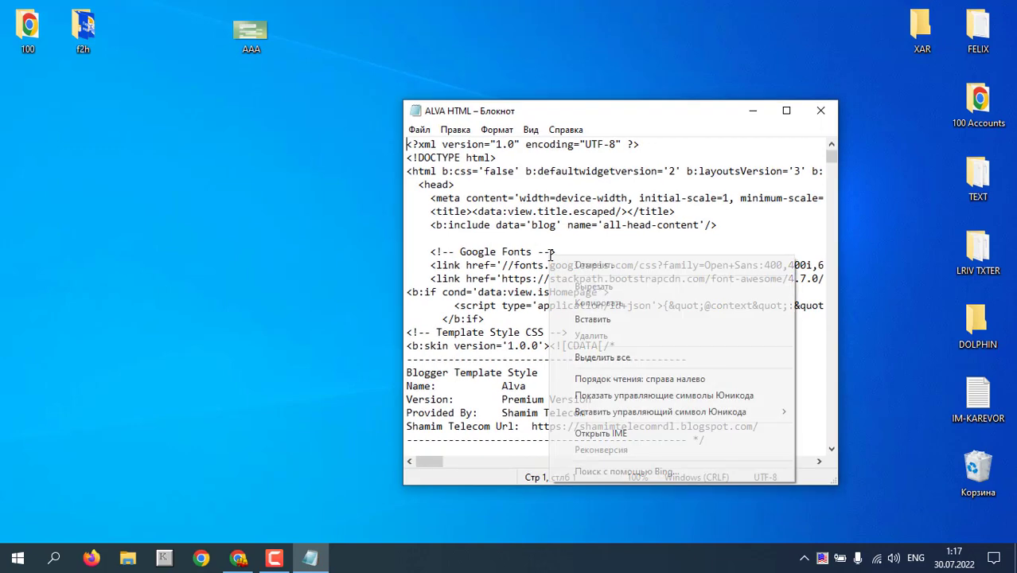
click(601, 357)
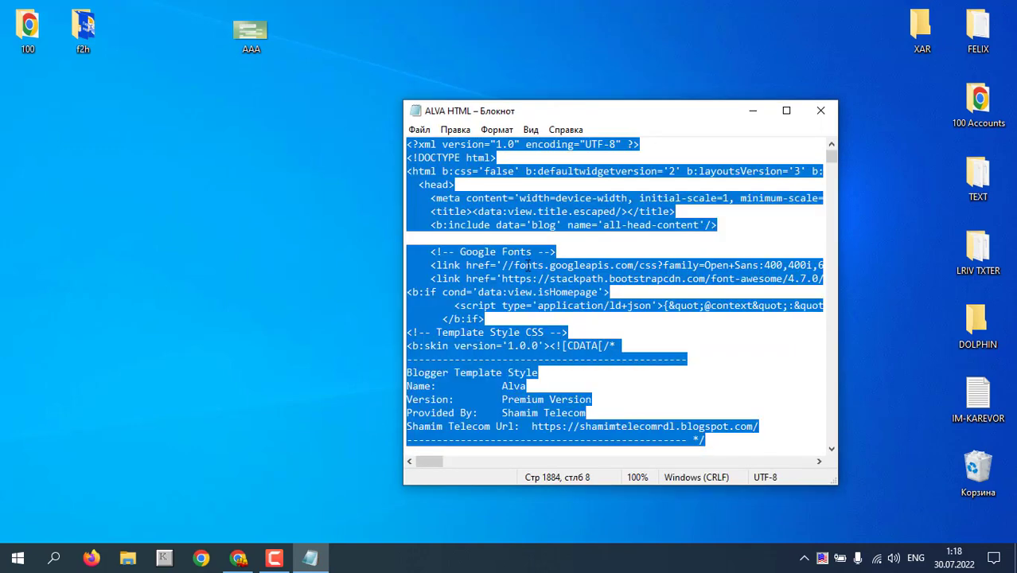
right_click(528, 265)
click(570, 312)
Back in Chrome, replace all of the theme's HTML with the copied Alva code, save it and return to the theme page
click(238, 558)
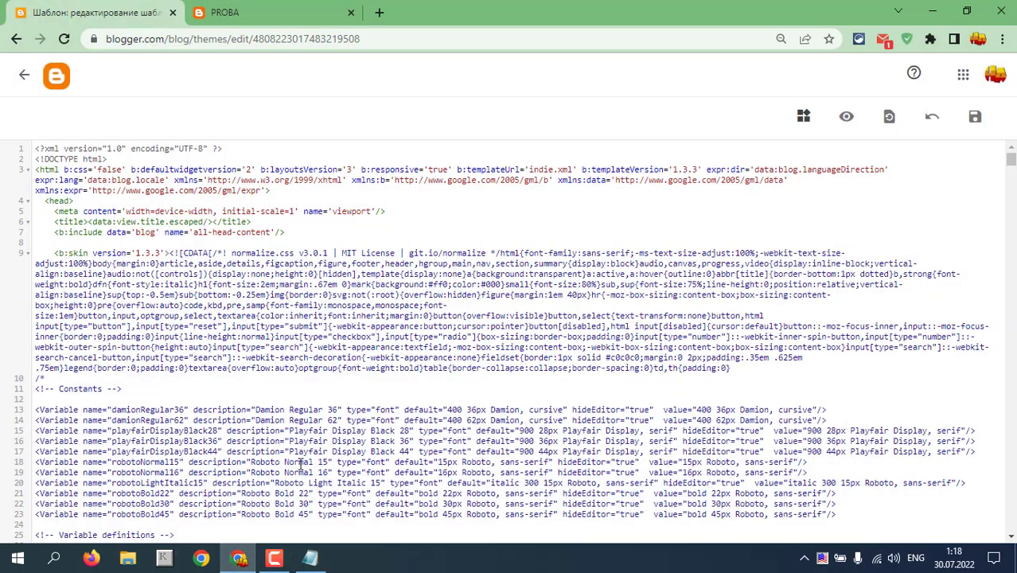
right_click(415, 315)
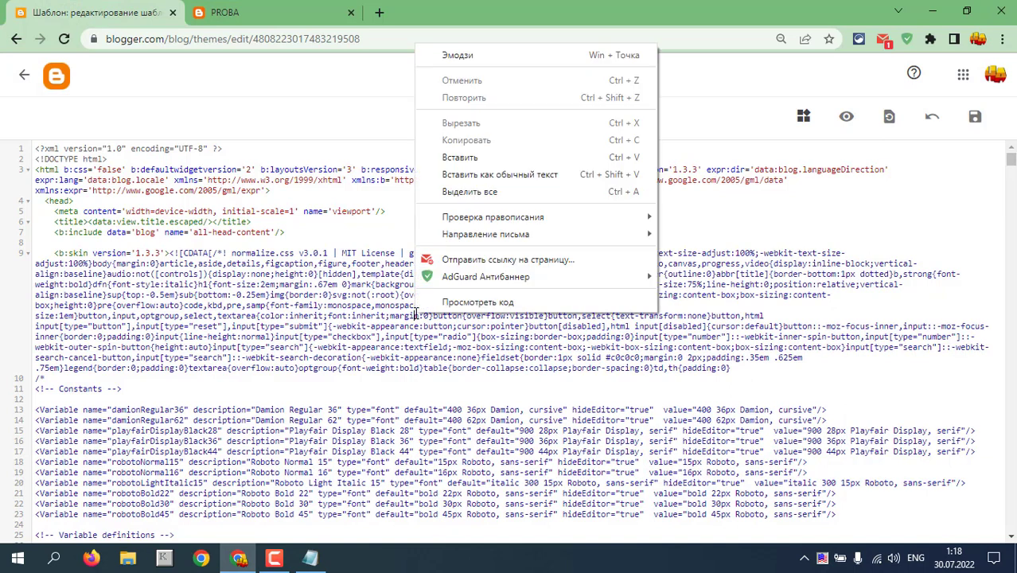
click(478, 196)
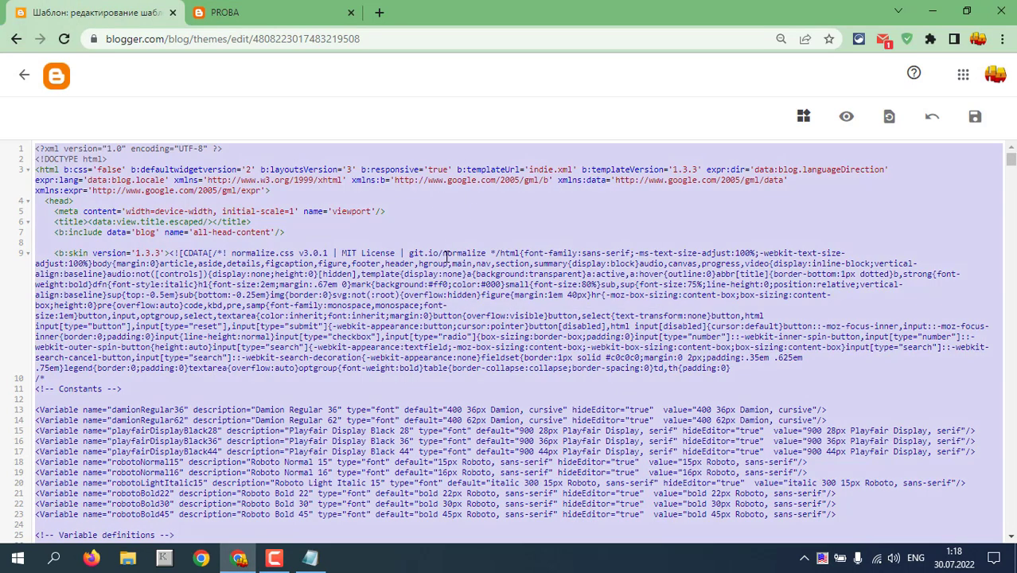
right_click(450, 296)
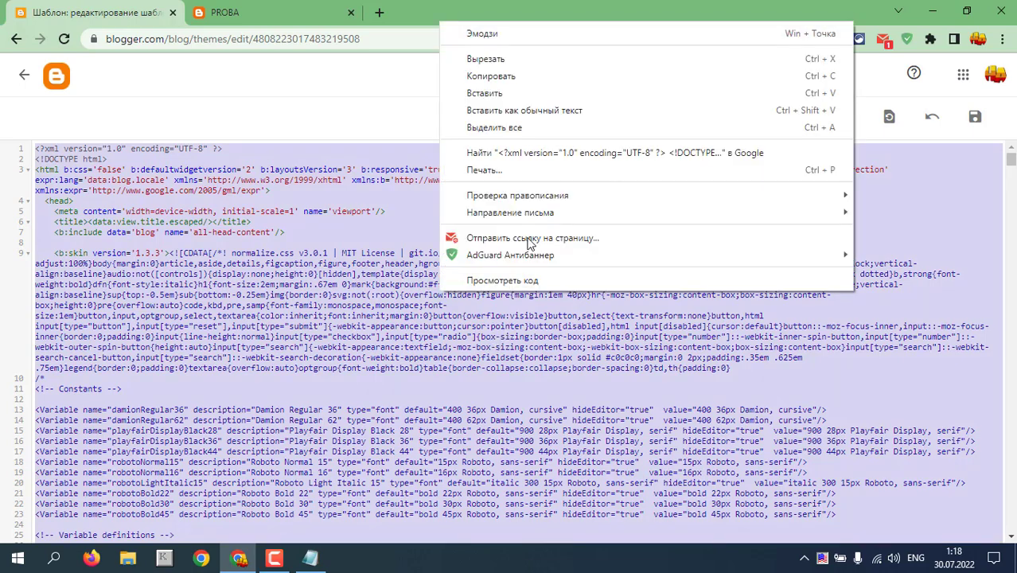
click(484, 93)
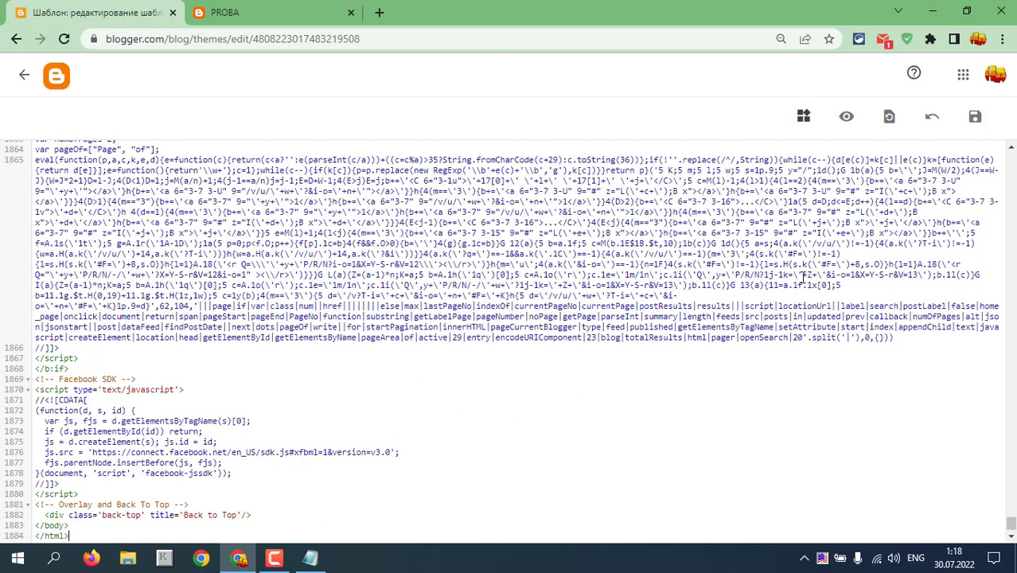
click(976, 119)
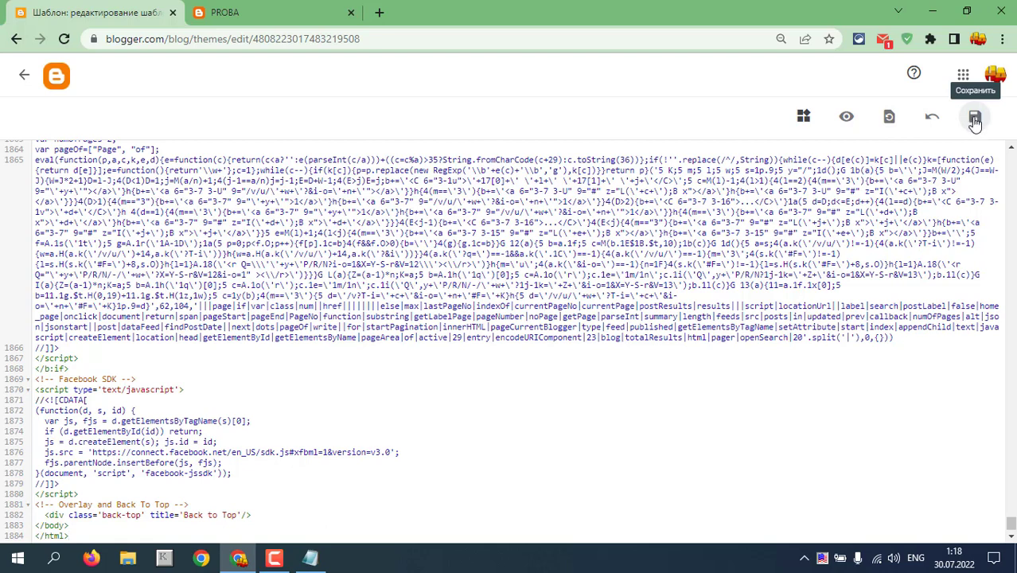
click(976, 120)
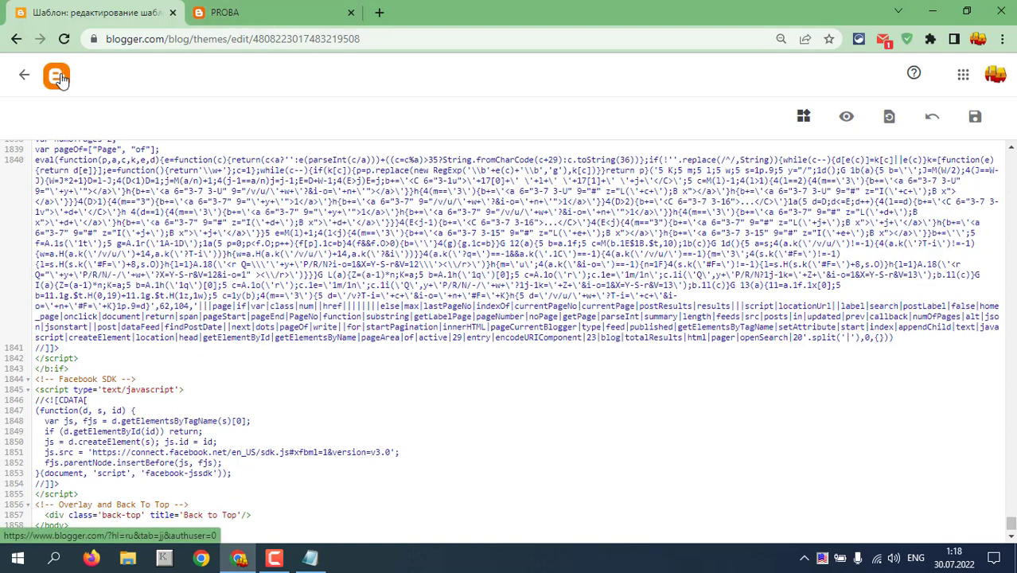
click(24, 74)
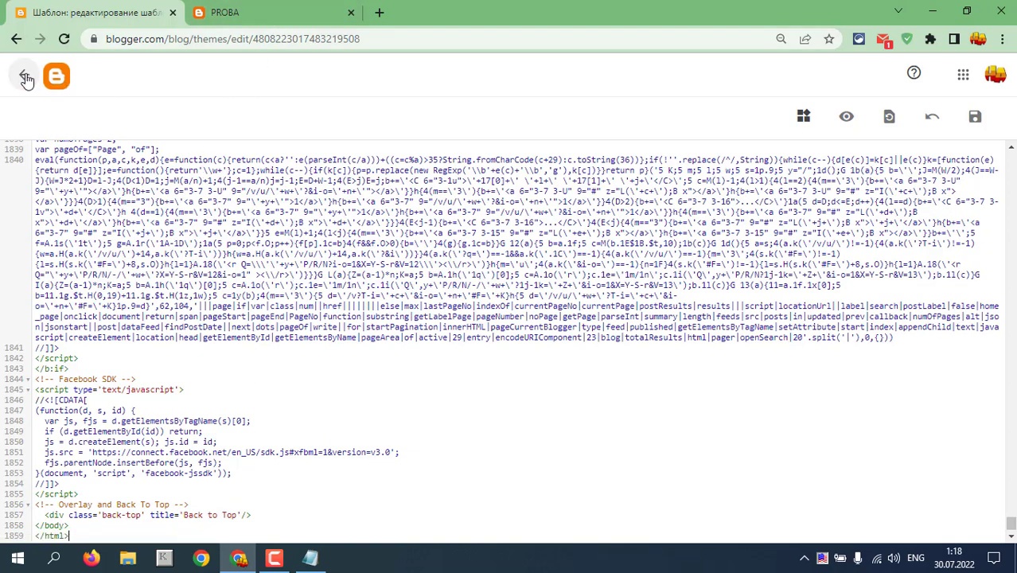
click(64, 40)
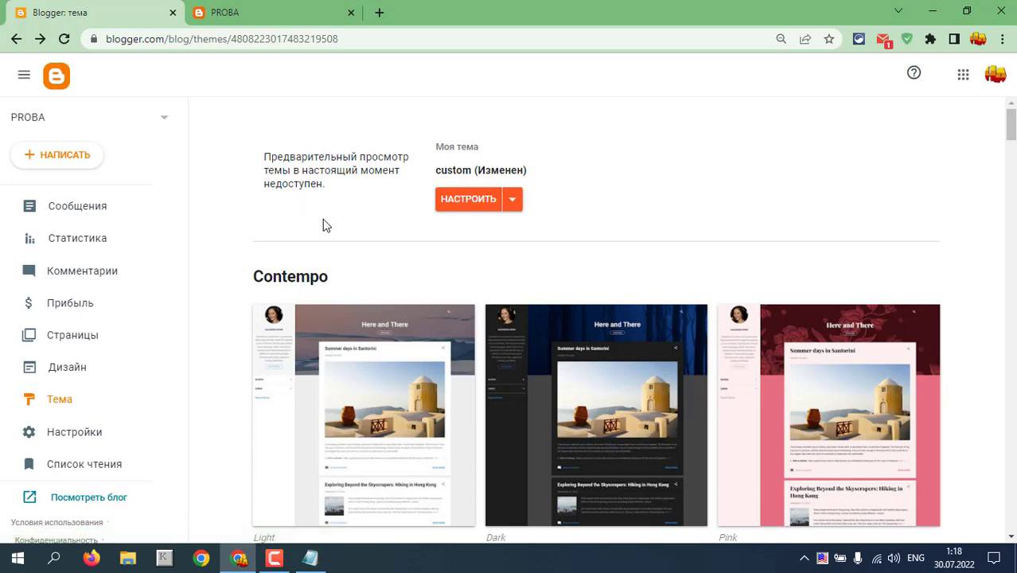
Reload the public PROBA blog and look over the page from the header down to the footer
click(269, 14)
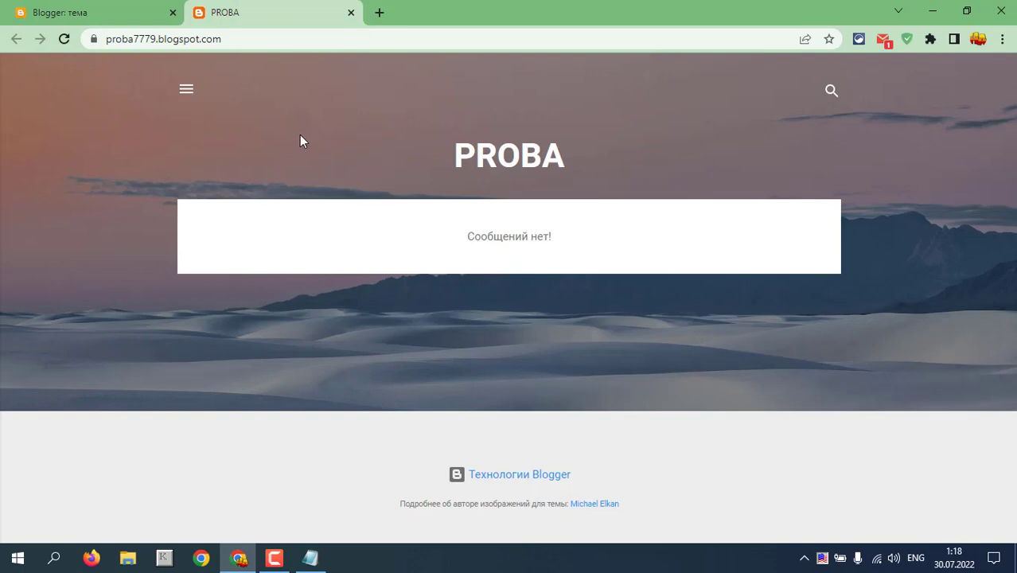
click(64, 39)
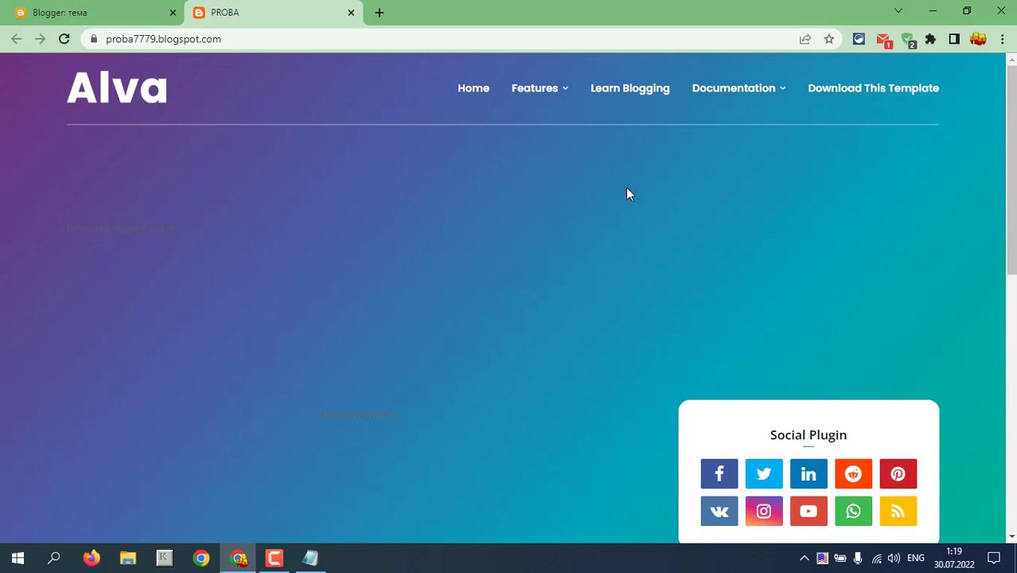
scroll(373, 176, down, 7)
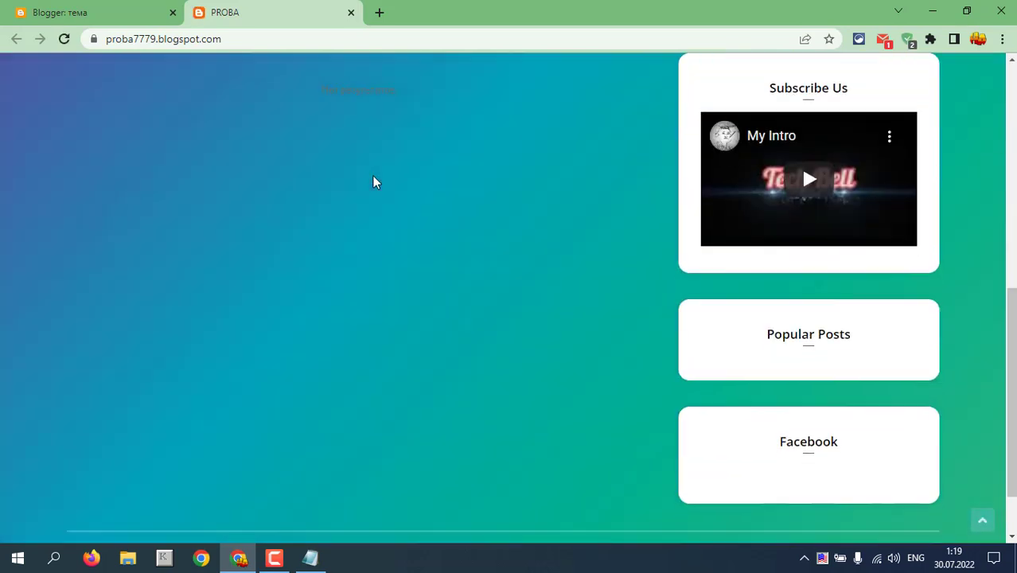
scroll(372, 178, up, 3)
scroll(372, 178, down, 3)
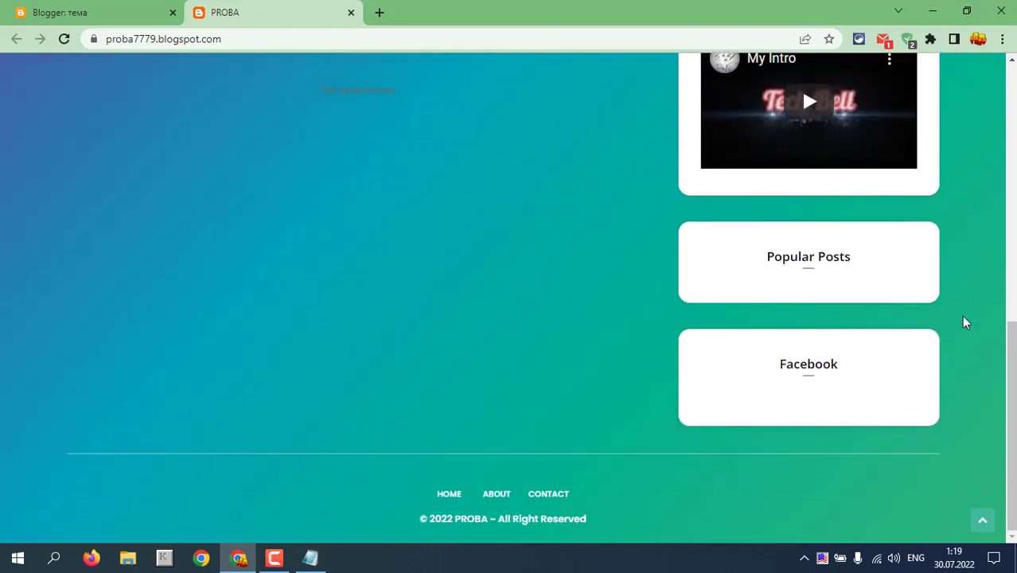
drag(1007, 360, 1007, 185)
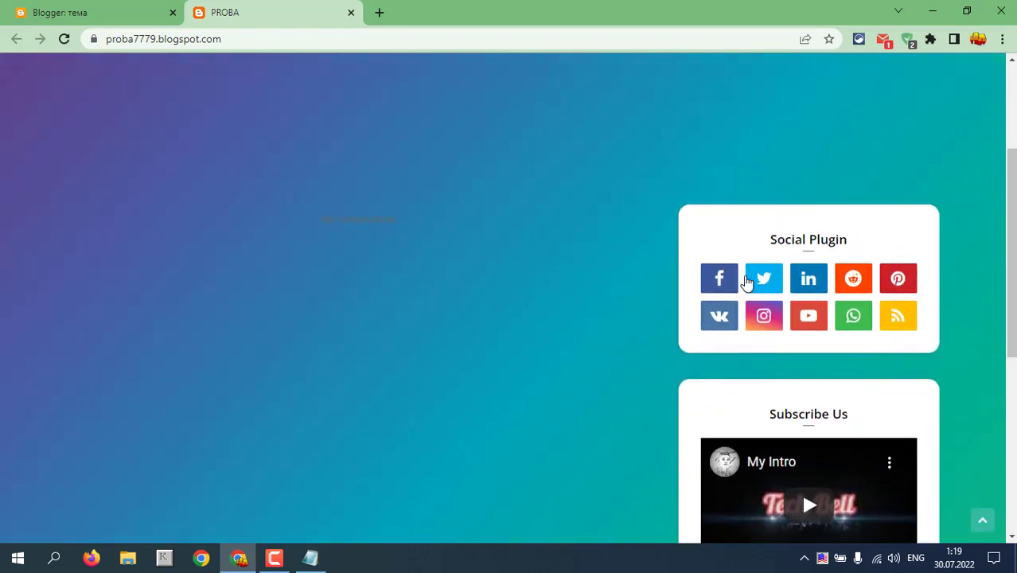
scroll(820, 231, up, 3)
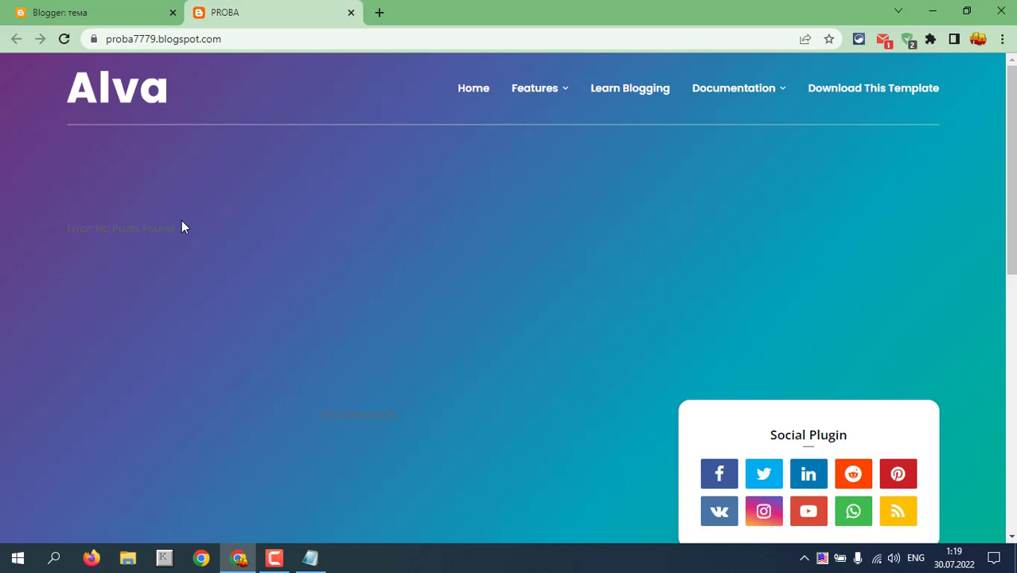
click(274, 557)
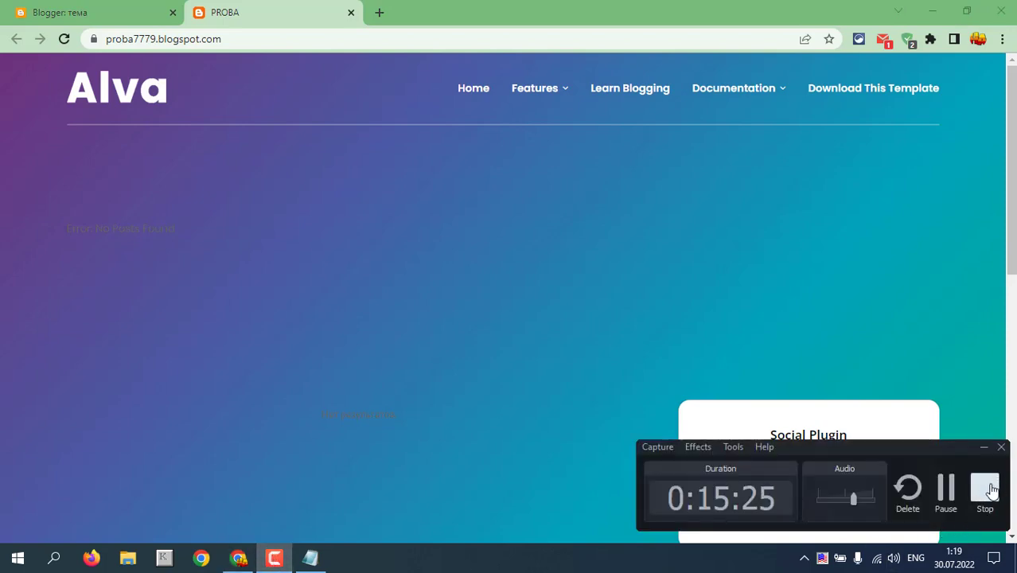